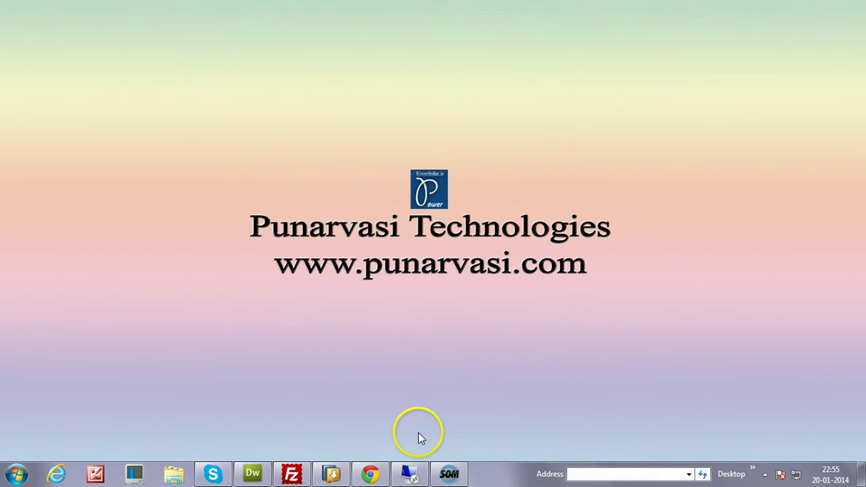
Switch to the remote desktop session and log off from the DIS system
{"action": "left_click", "coordinate": [410, 476]}
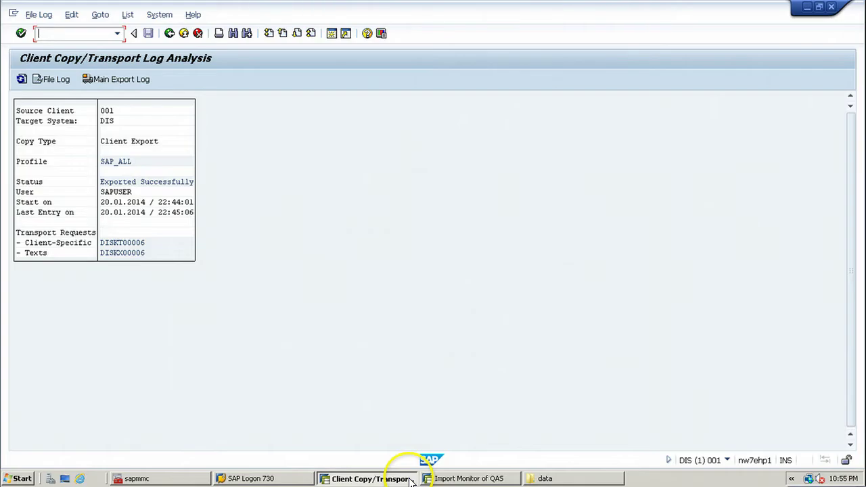
{"action": "left_click", "coordinate": [158, 17]}
{"action": "left_click", "coordinate": [167, 197]}
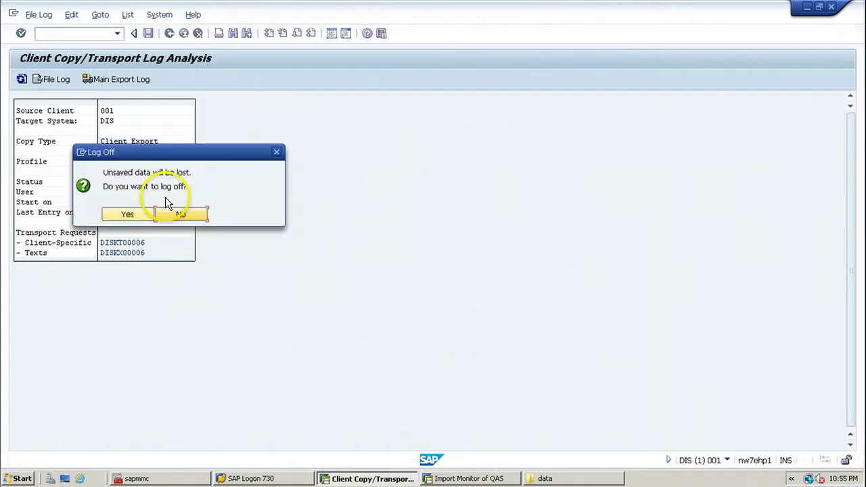
{"action": "left_click", "coordinate": [136, 216]}
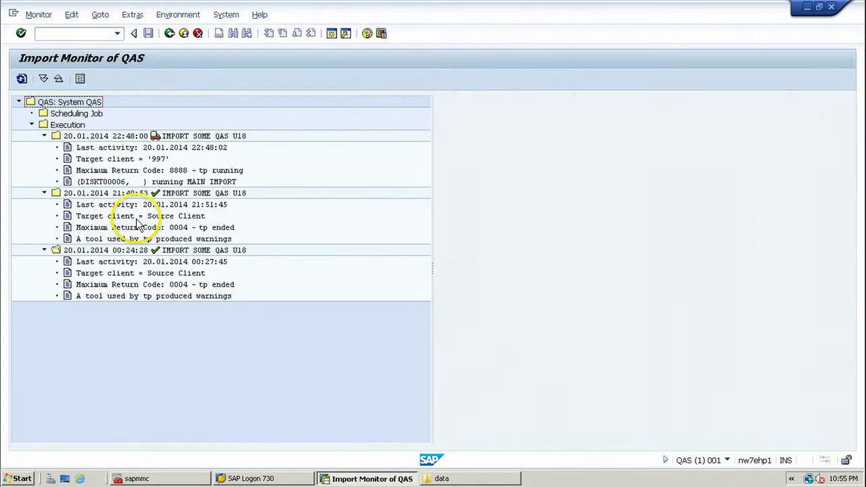
Log off from the QAS system and minimise the data folder window
{"action": "left_click", "coordinate": [225, 15]}
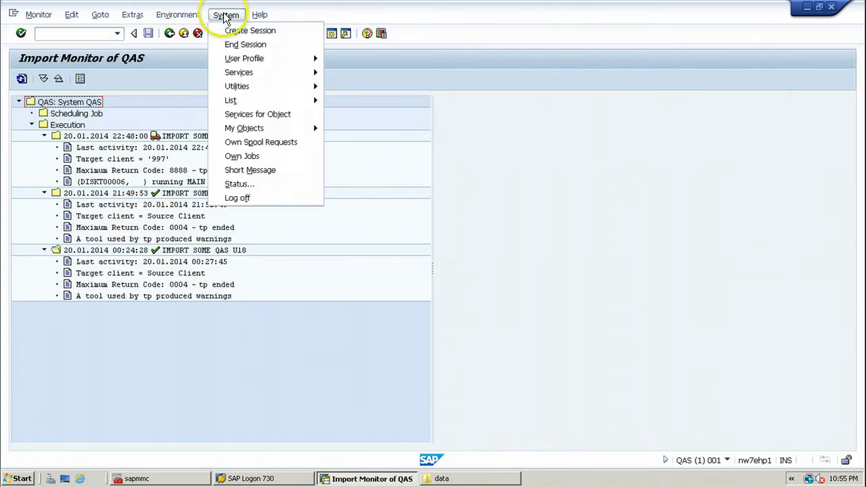
{"action": "left_click", "coordinate": [247, 205]}
{"action": "left_click", "coordinate": [133, 234]}
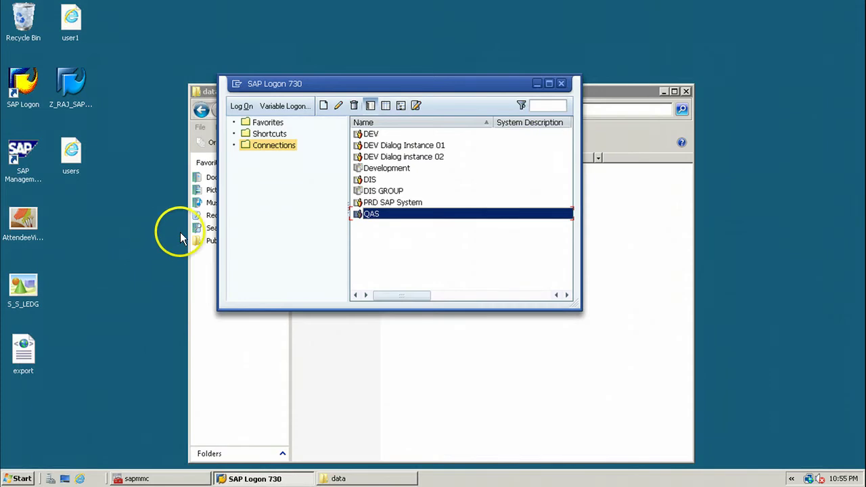
{"action": "left_click", "coordinate": [615, 95]}
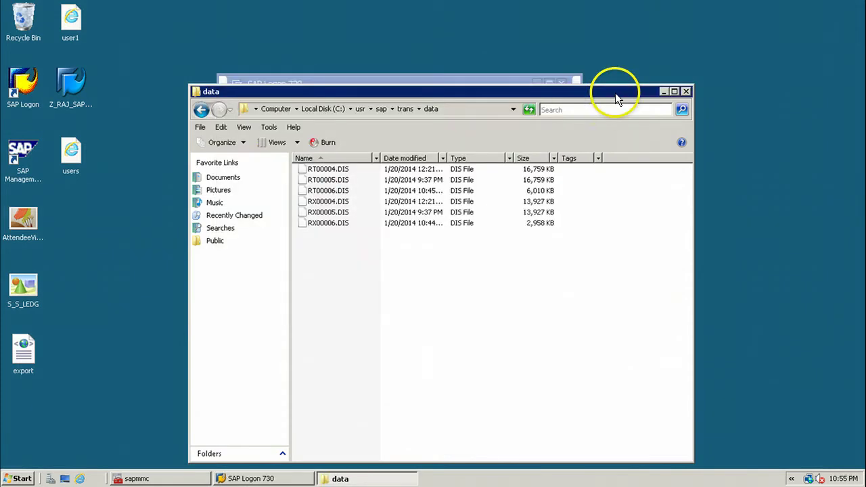
{"action": "left_click", "coordinate": [663, 92]}
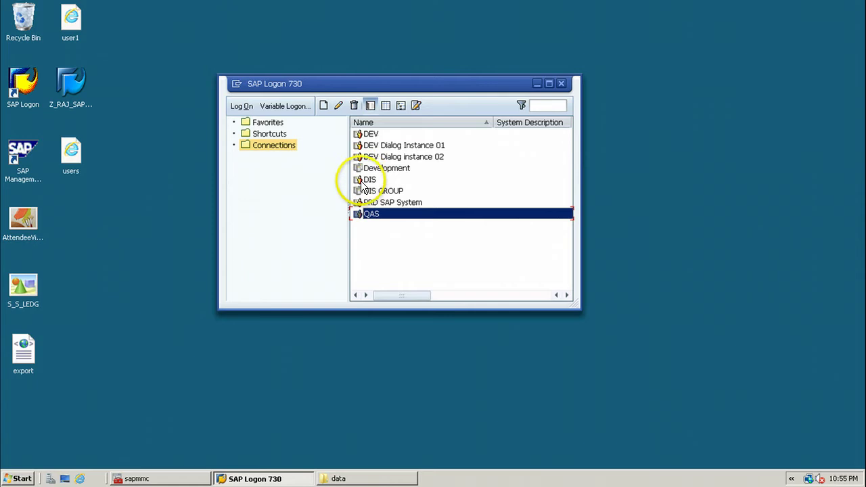
{"action": "left_click", "coordinate": [365, 181]}
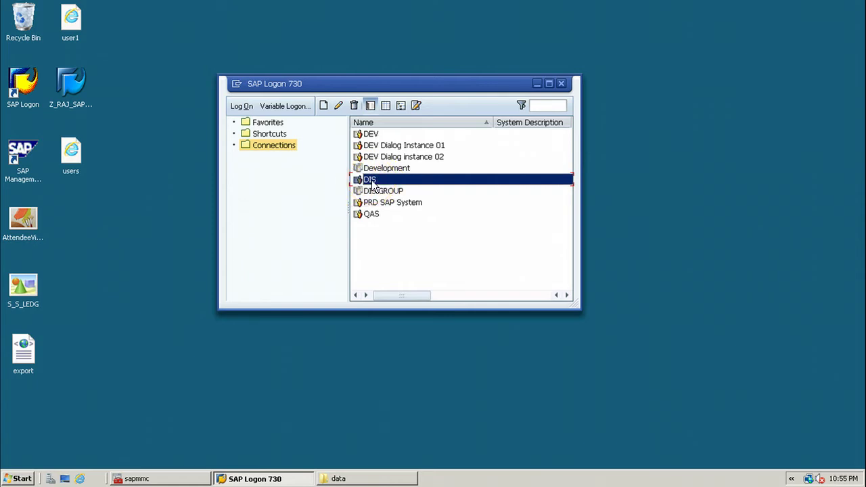
{"action": "double_click", "coordinate": [362, 181]}
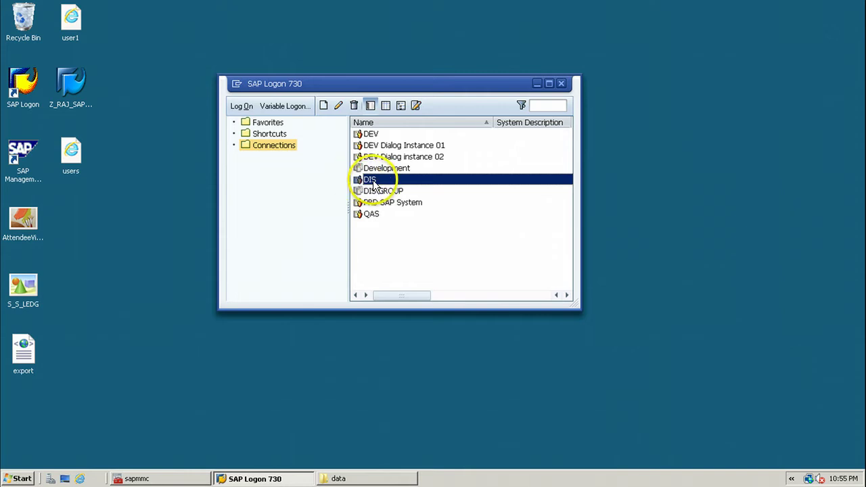
{"action": "left_click", "coordinate": [357, 215]}
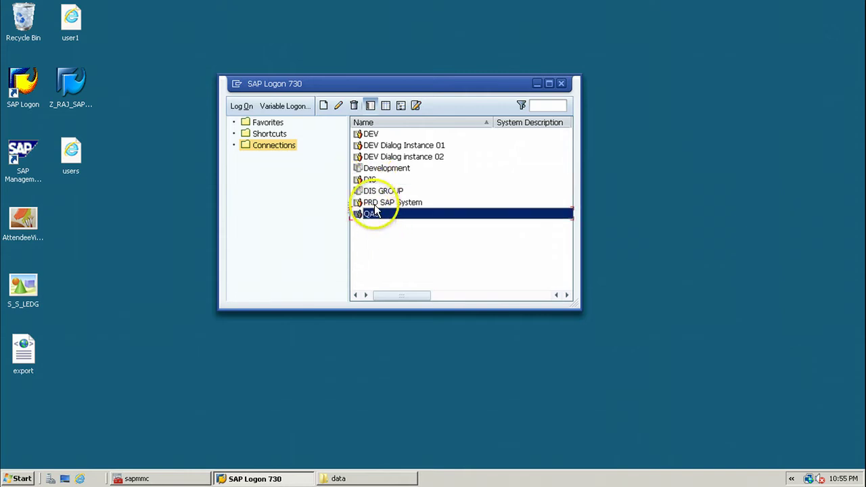
{"action": "left_click", "coordinate": [368, 181]}
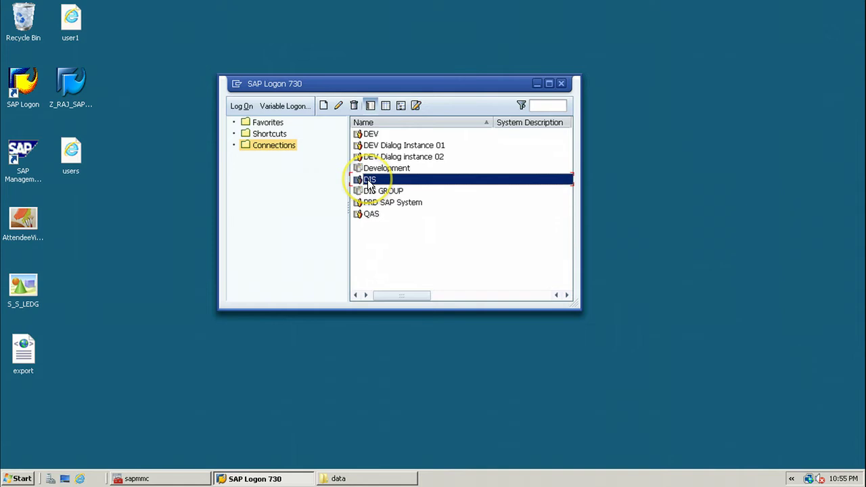
{"action": "left_click", "coordinate": [370, 214]}
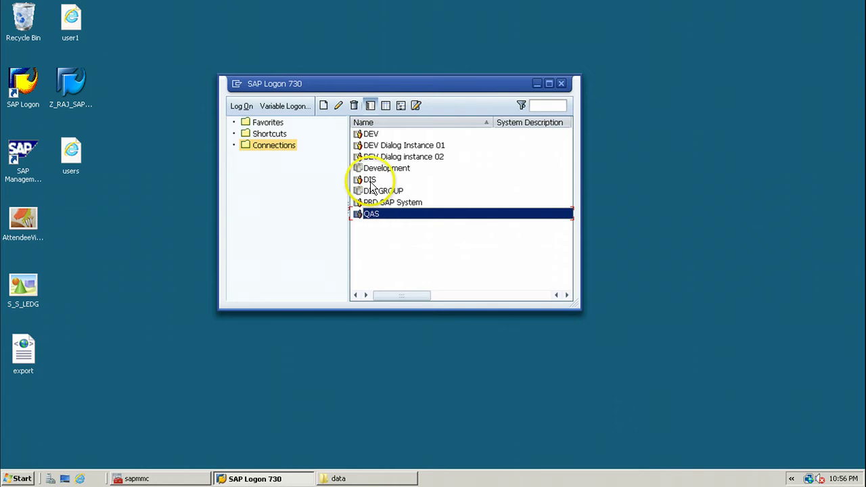
{"action": "left_click", "coordinate": [371, 182]}
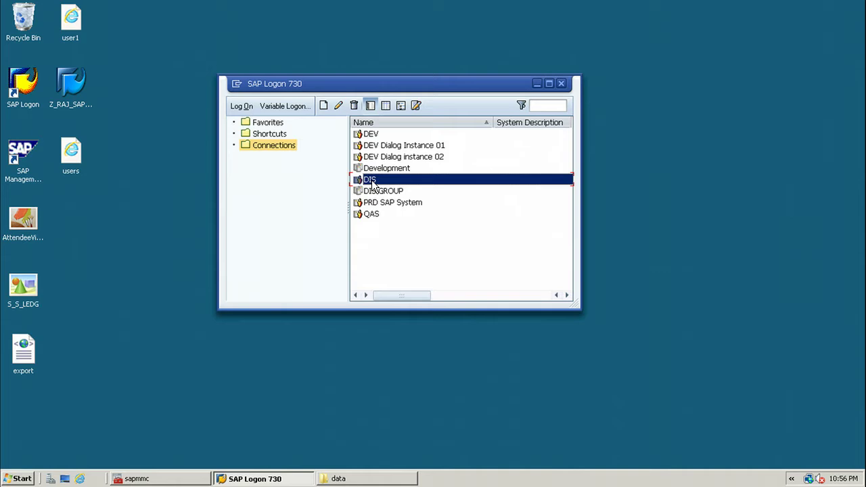
Log on to the DIS system in client 001 as sapuser, entering the account password
{"action": "double_click", "coordinate": [370, 180]}
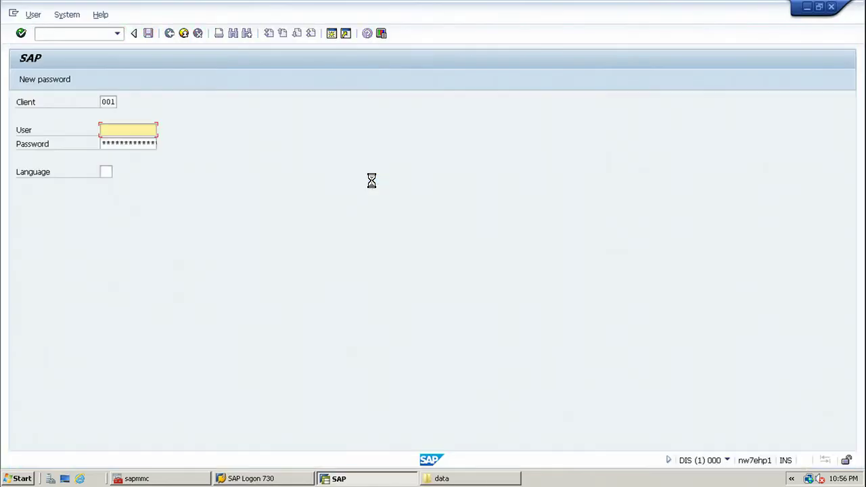
{"action": "left_click", "coordinate": [128, 130]}
{"action": "type", "text": "sapuser"}
{"action": "key", "text": "Tab"}
{"action": "type", "text": "*******"}
{"action": "key", "text": "Return"}
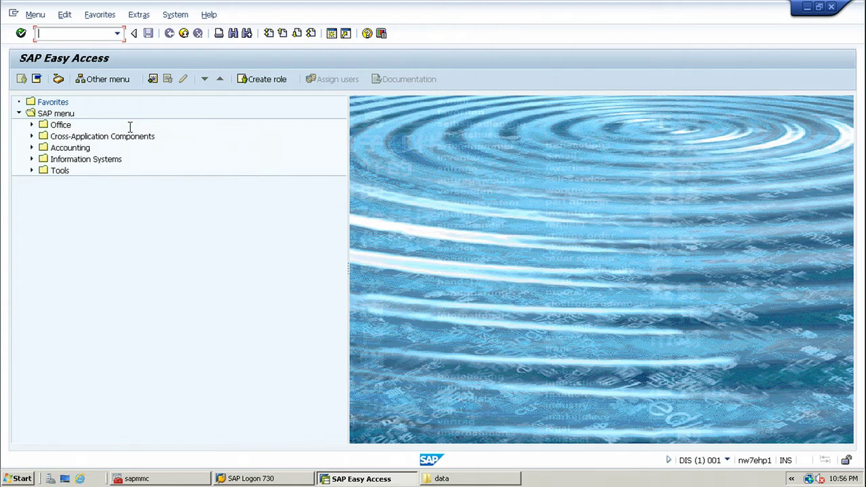
Start a client export with transaction scc8 and choose QAS as the target system
{"action": "type", "text": "scc8"}
{"action": "key", "text": "Return"}
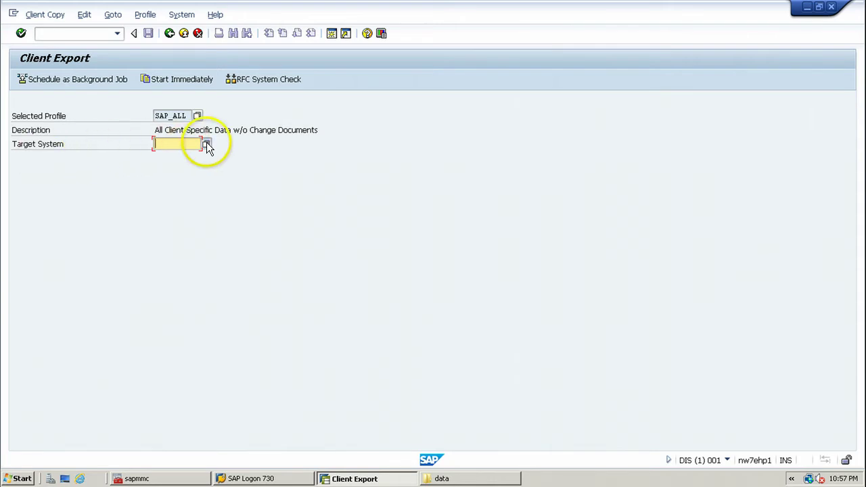
{"action": "left_click", "coordinate": [206, 145]}
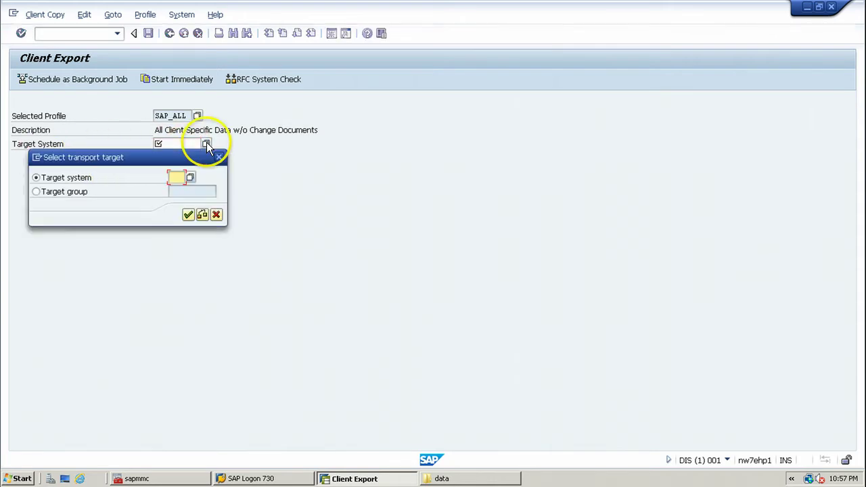
{"action": "left_click", "coordinate": [190, 178]}
{"action": "left_click", "coordinate": [205, 262]}
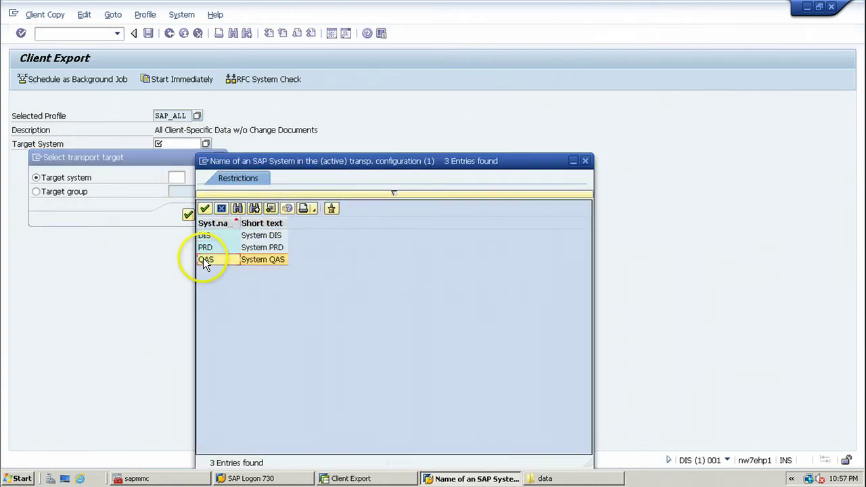
{"action": "double_click", "coordinate": [205, 263]}
{"action": "left_click", "coordinate": [188, 214]}
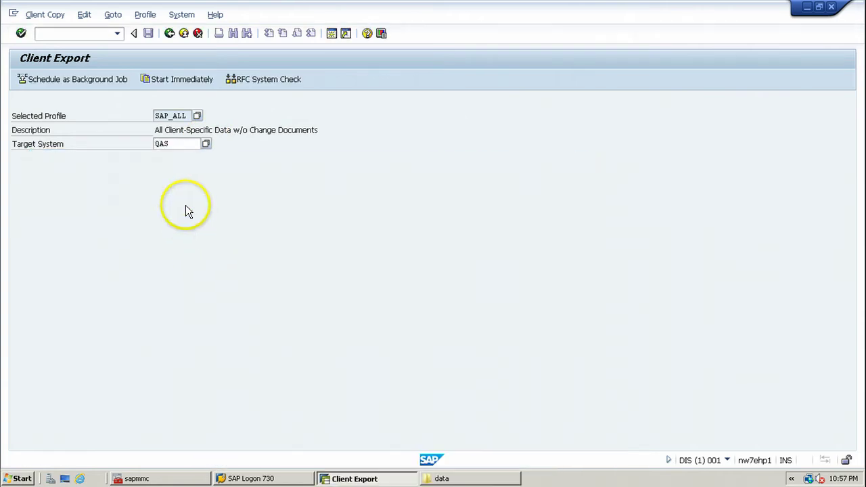
{"action": "left_click", "coordinate": [173, 143]}
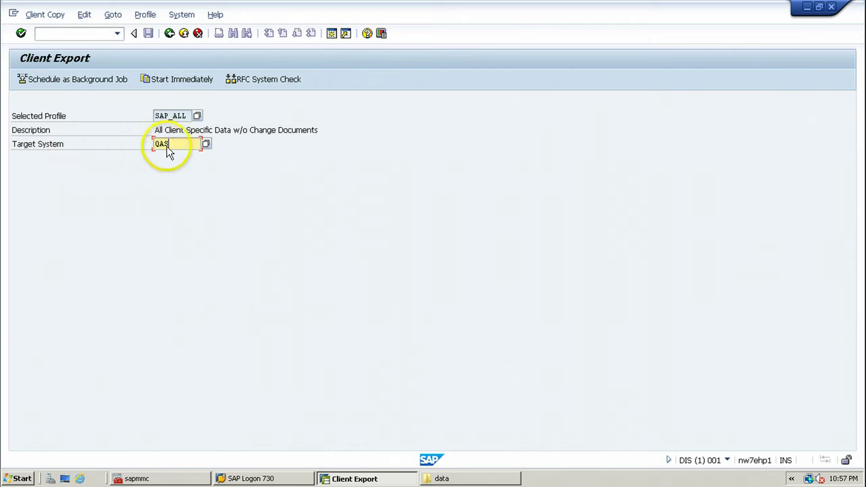
Schedule the client export as a background job that starts immediately, accepting the change documents notice and confirming the parameters
{"action": "left_click", "coordinate": [61, 80]}
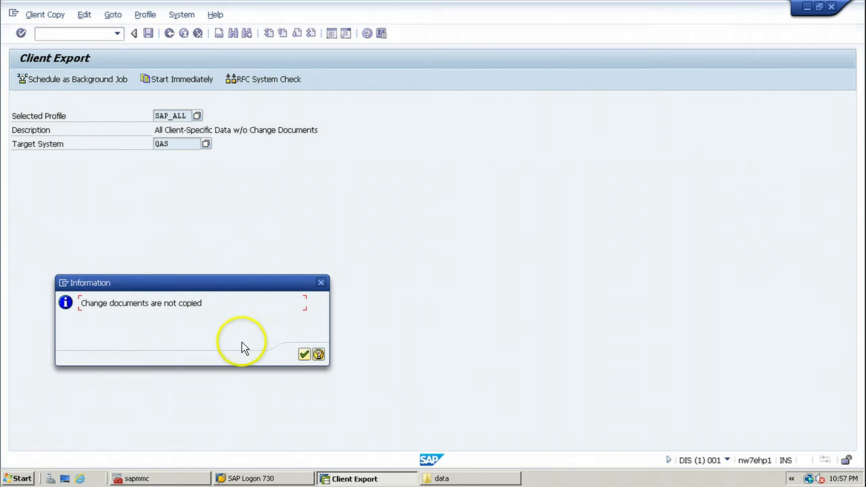
{"action": "left_click", "coordinate": [303, 355]}
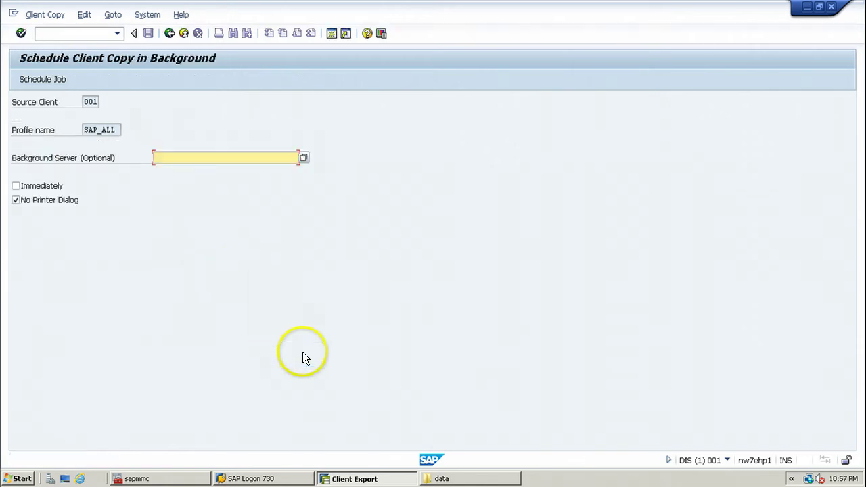
{"action": "left_click", "coordinate": [18, 187]}
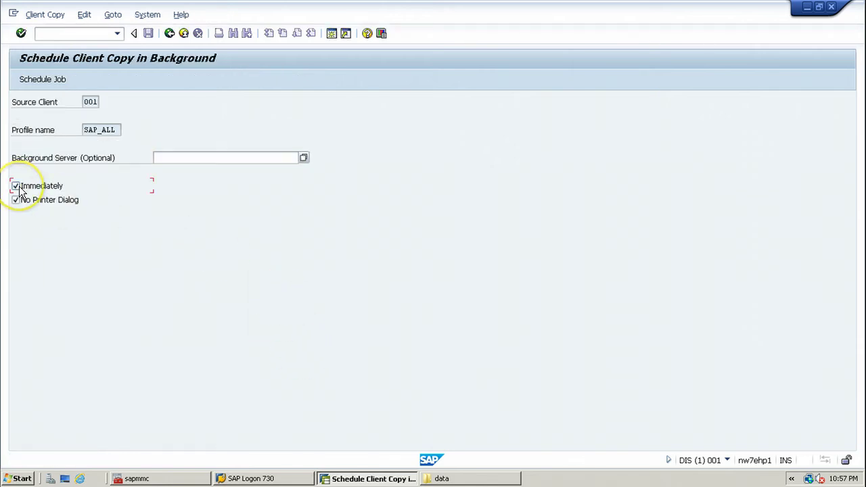
{"action": "left_click", "coordinate": [38, 78]}
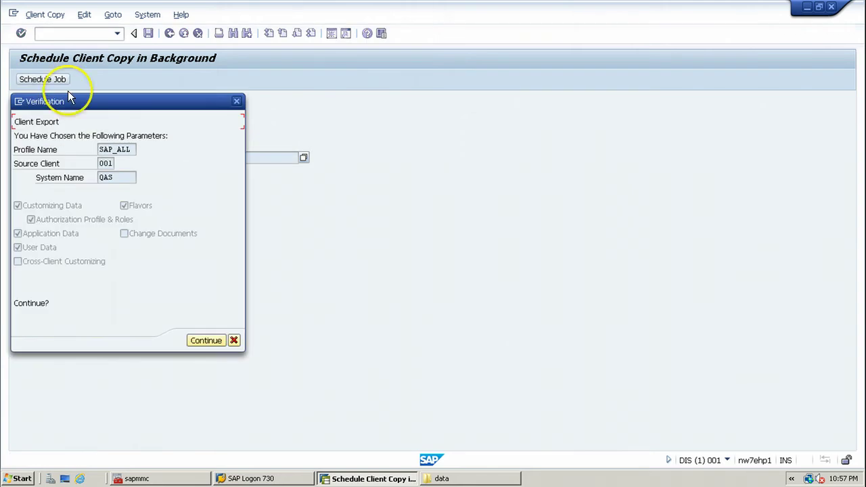
{"action": "left_click", "coordinate": [201, 342]}
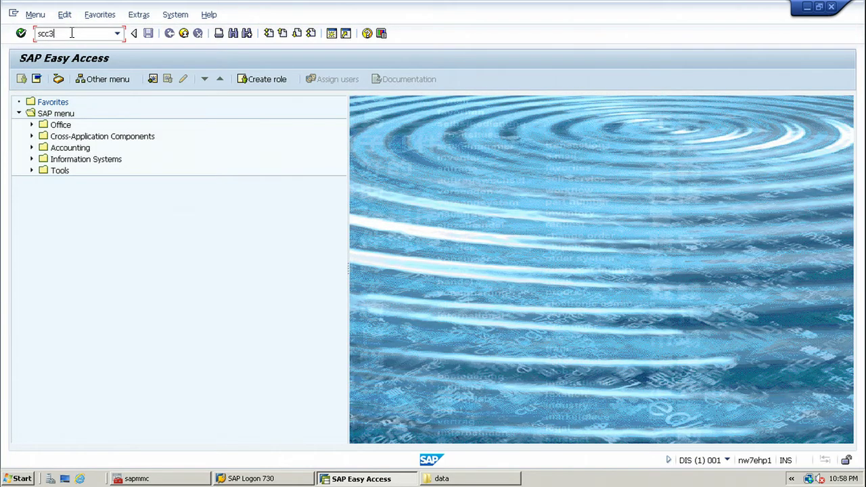
Run transaction scc3, view the newest client export log for source client 001 and refresh its status
{"action": "key", "text": "Return"}
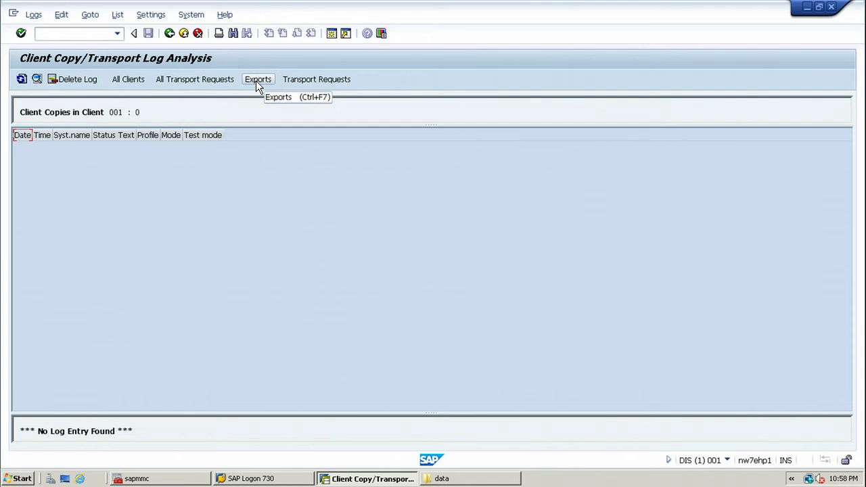
{"action": "left_click", "coordinate": [255, 81]}
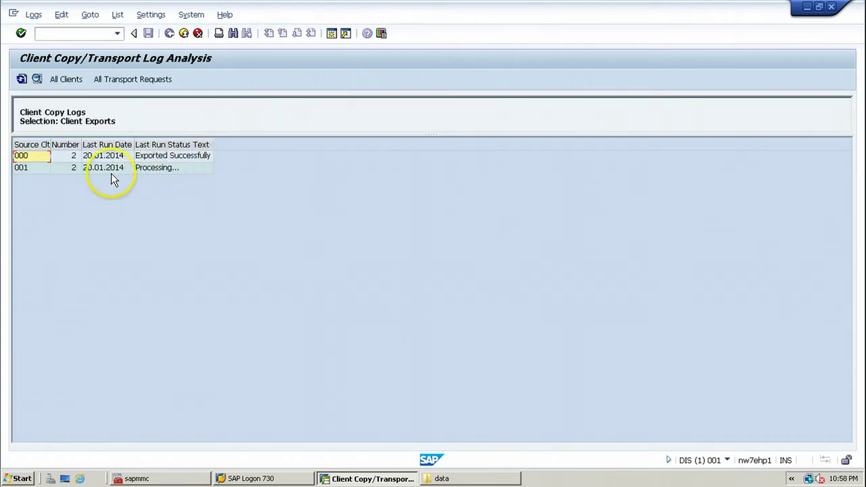
{"action": "left_click", "coordinate": [22, 169]}
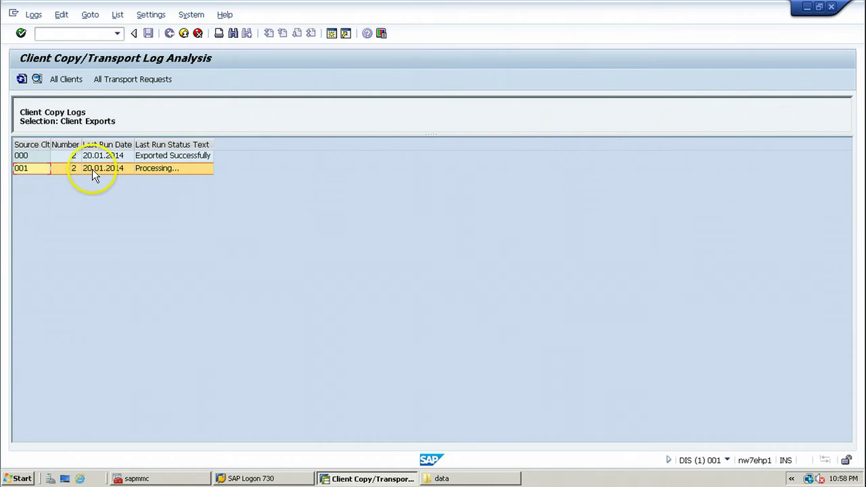
{"action": "double_click", "coordinate": [26, 169]}
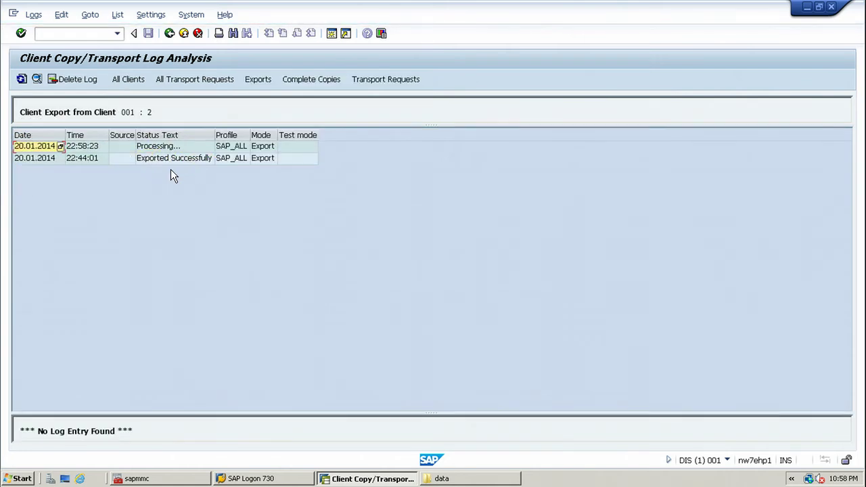
{"action": "double_click", "coordinate": [32, 145]}
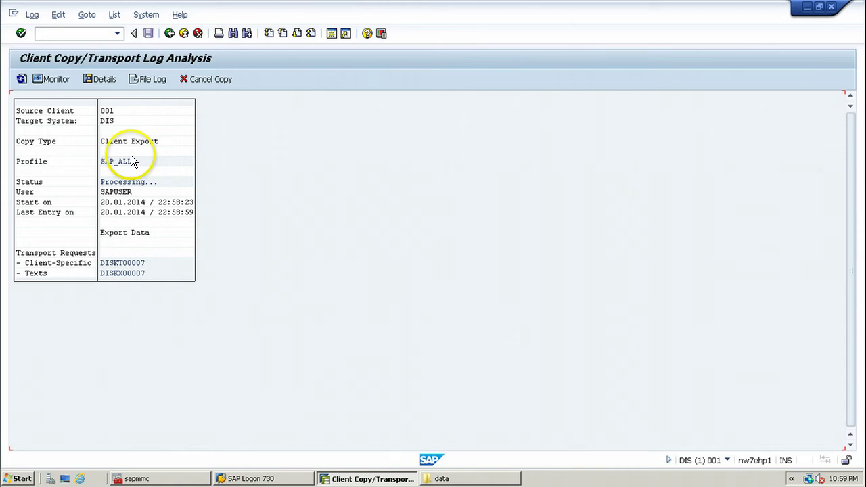
{"action": "left_click", "coordinate": [21, 80]}
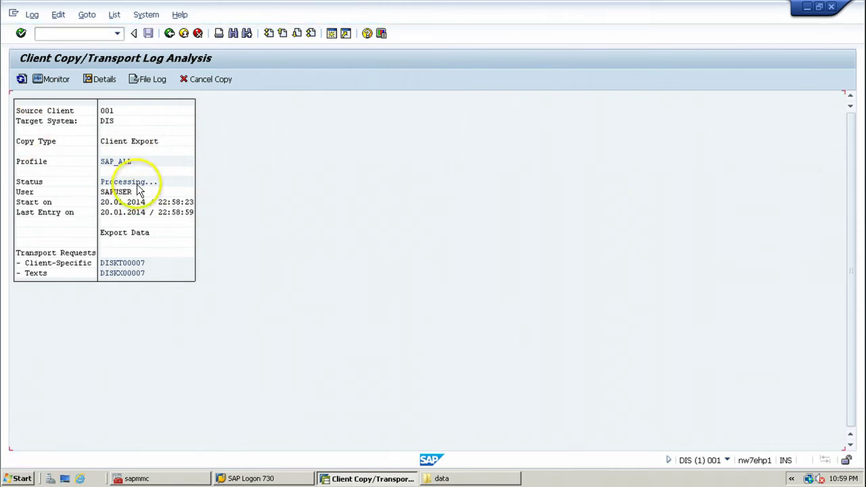
{"action": "left_click", "coordinate": [22, 80]}
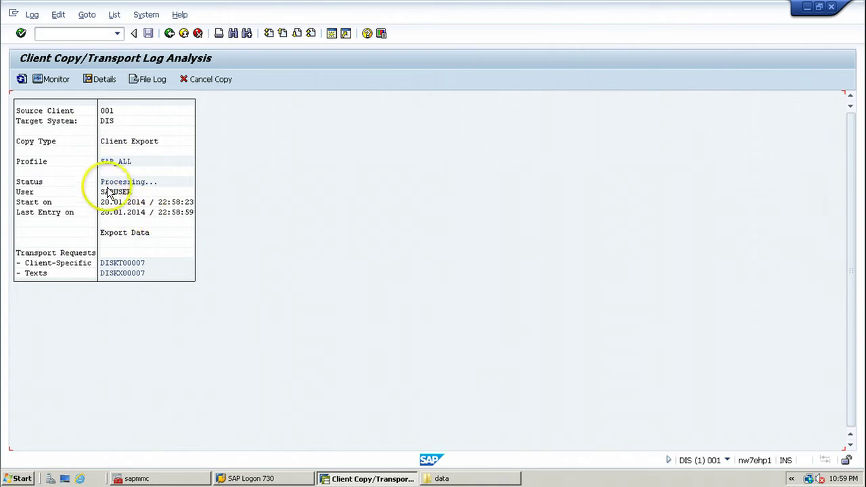
Switch to the file explorer window and browse to the C:\usr\sap\trans\cofiles folder
{"action": "left_click", "coordinate": [443, 478]}
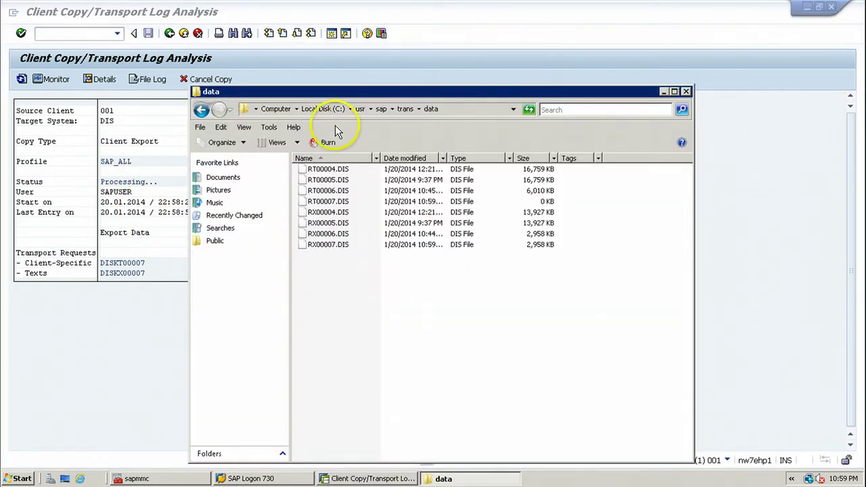
{"action": "left_click", "coordinate": [326, 111]}
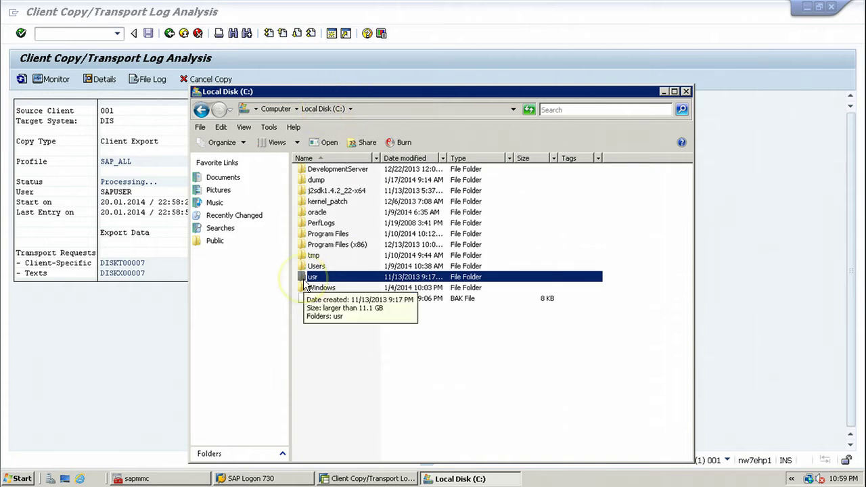
{"action": "double_click", "coordinate": [306, 278]}
{"action": "left_click", "coordinate": [308, 171]}
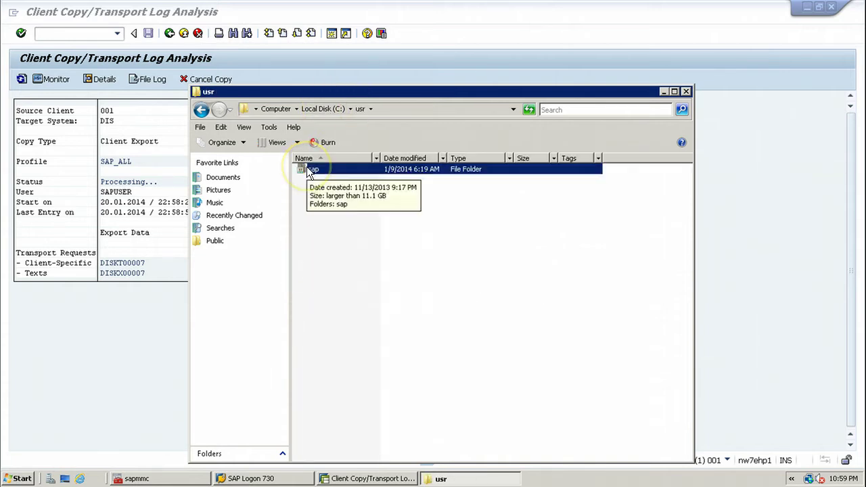
{"action": "double_click", "coordinate": [308, 171]}
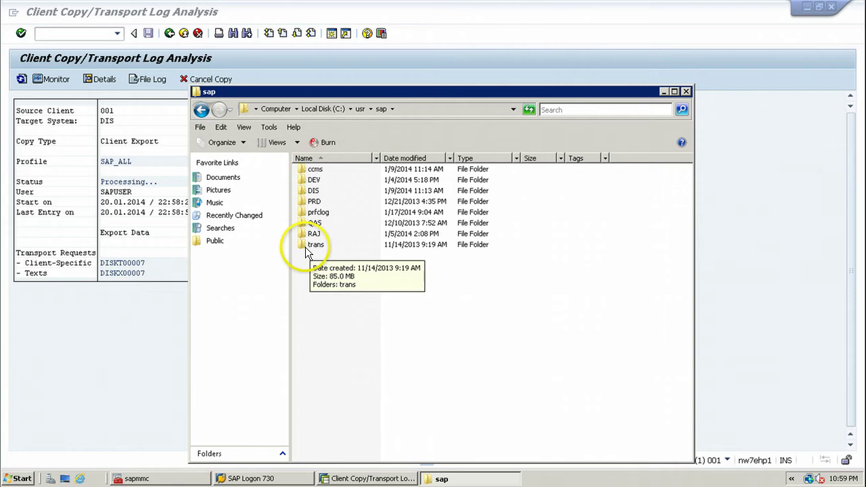
{"action": "double_click", "coordinate": [305, 246]}
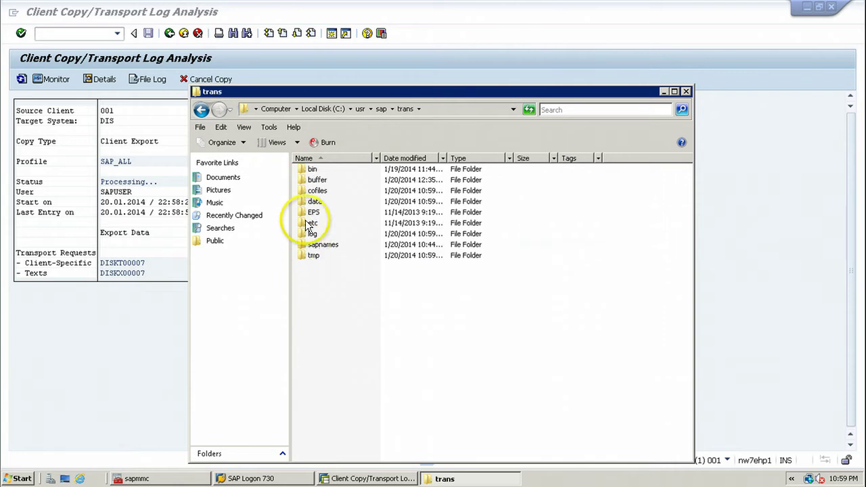
{"action": "left_click", "coordinate": [304, 192]}
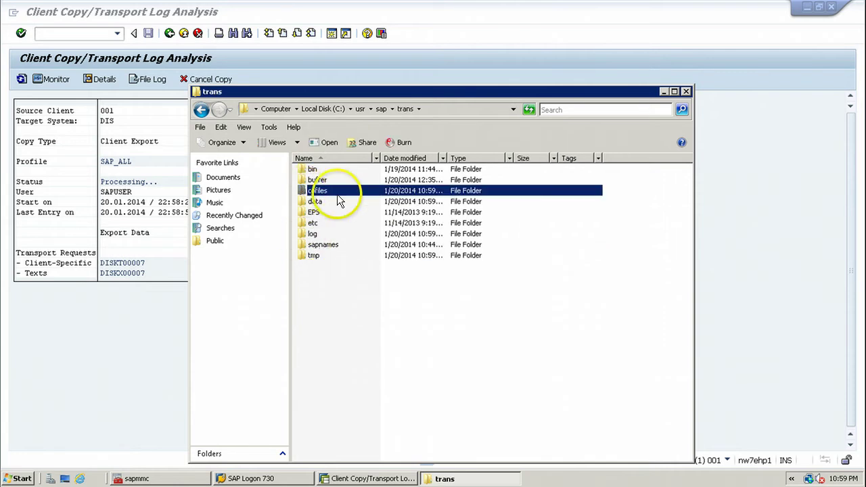
{"action": "left_click", "coordinate": [303, 203]}
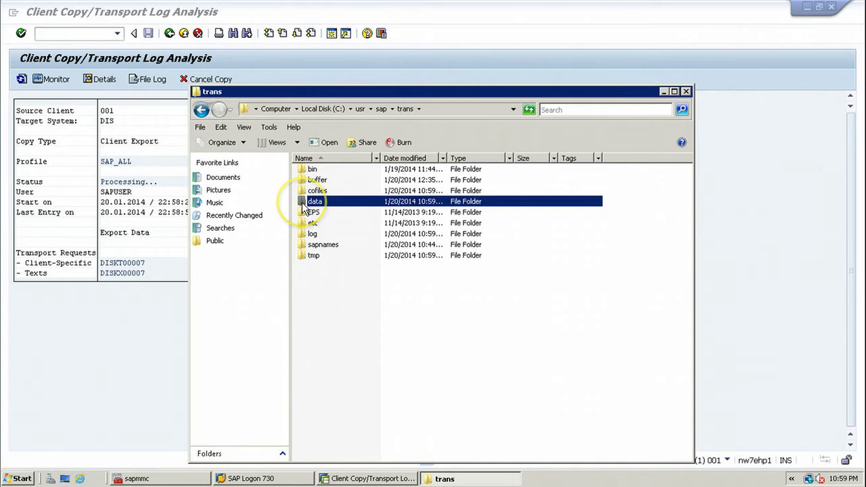
{"action": "left_click", "coordinate": [312, 192]}
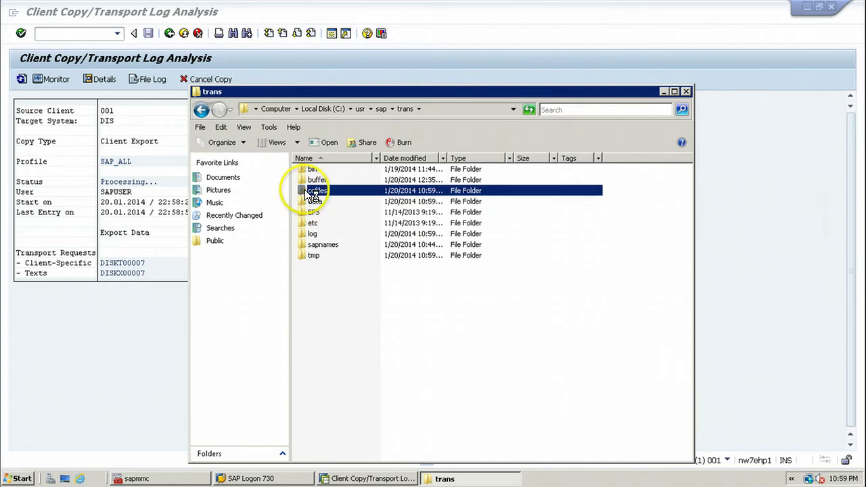
{"action": "double_click", "coordinate": [313, 193]}
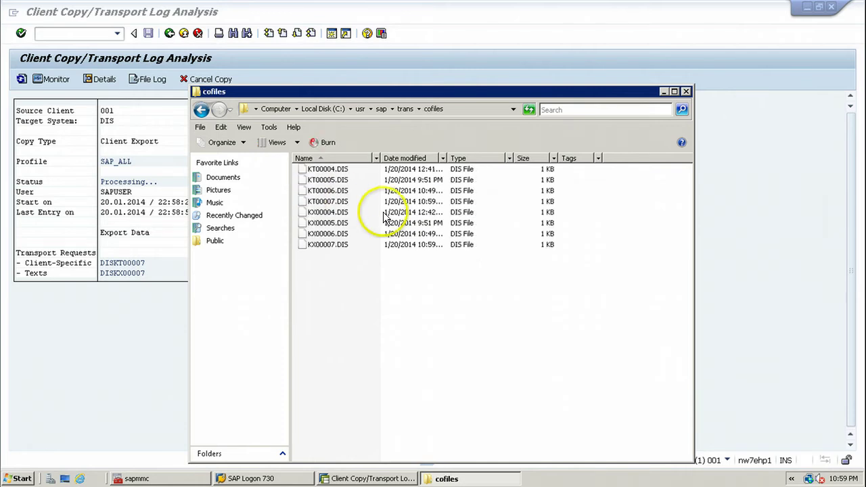
Widen the Date modified column to show full timestamps and check the KT00007.DIS and KX00007.DIS cofiles
{"action": "left_click", "coordinate": [331, 203]}
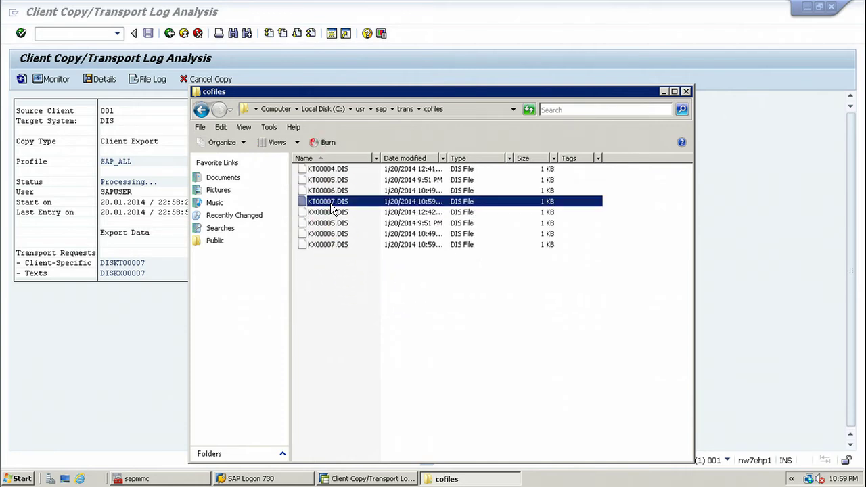
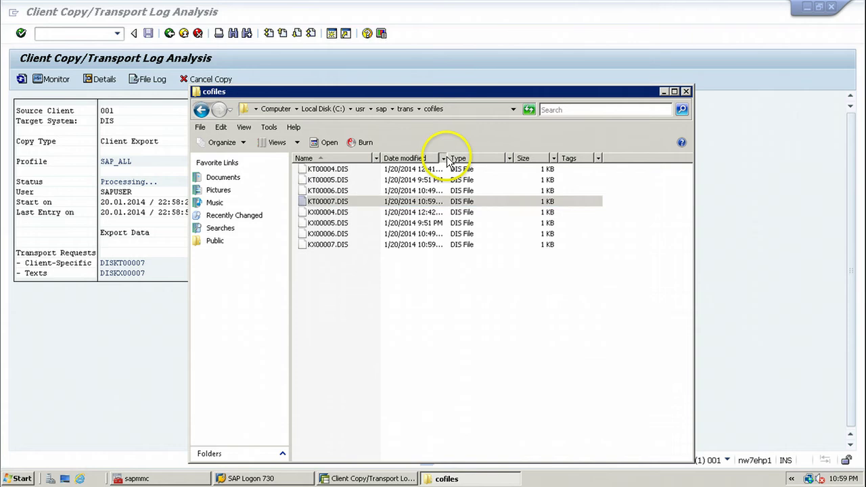
{"action": "left_click", "coordinate": [442, 158]}
{"action": "left_click", "coordinate": [441, 412]}
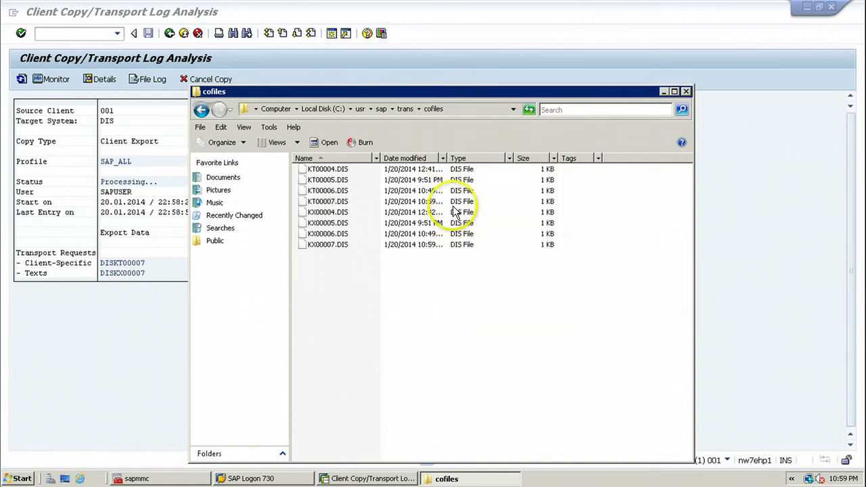
{"action": "double_click", "coordinate": [447, 157]}
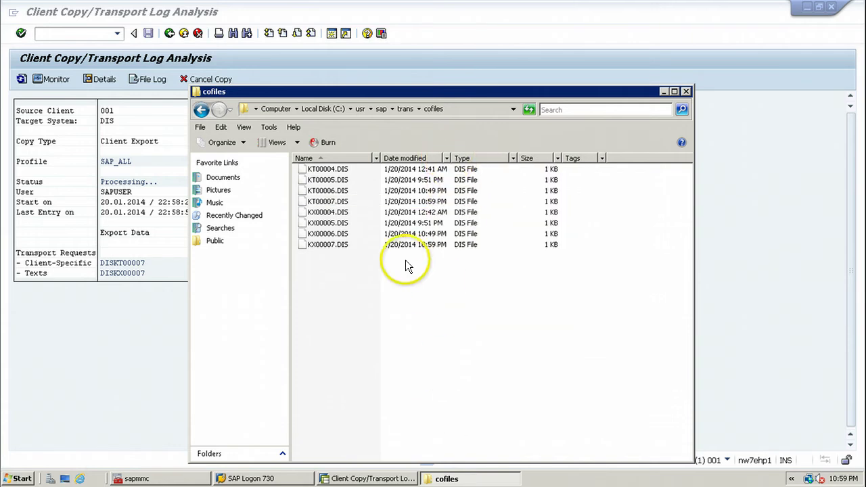
{"action": "left_click", "coordinate": [331, 202]}
{"action": "left_click", "coordinate": [332, 245]}
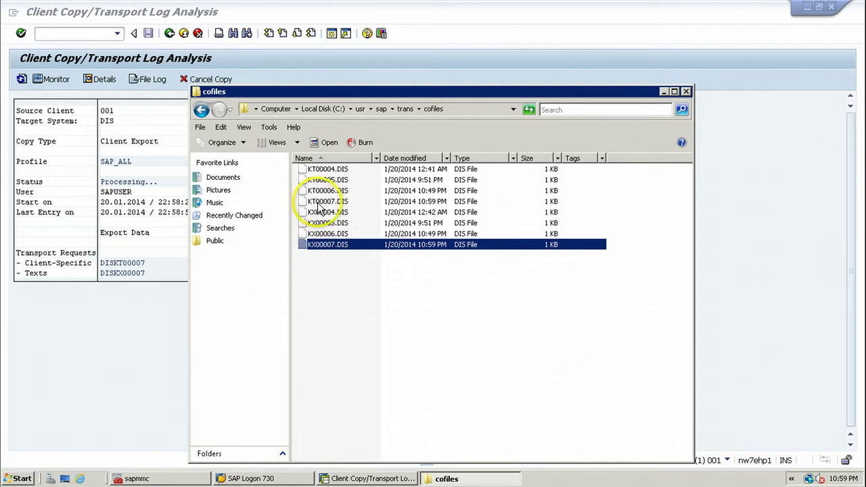
{"action": "left_click", "coordinate": [342, 203]}
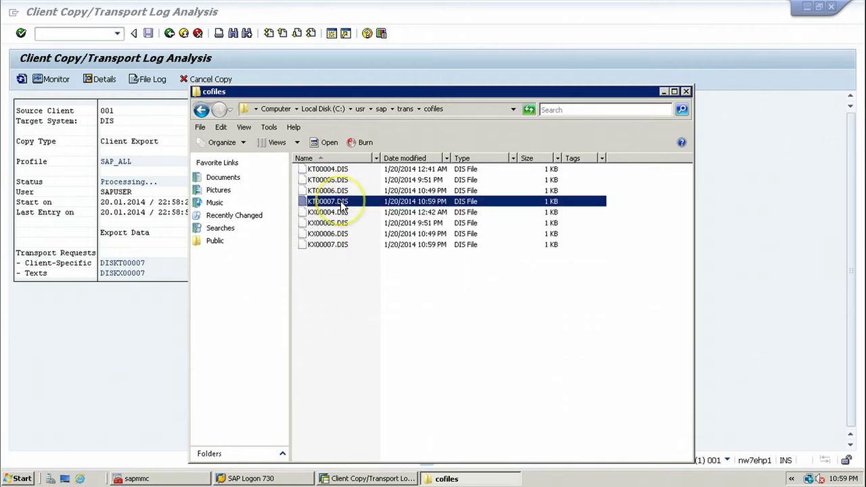
Open the data folder under trans, check the RT00007.DIS and RX00007.DIS files and refresh the folder listing
{"action": "left_click", "coordinate": [403, 109]}
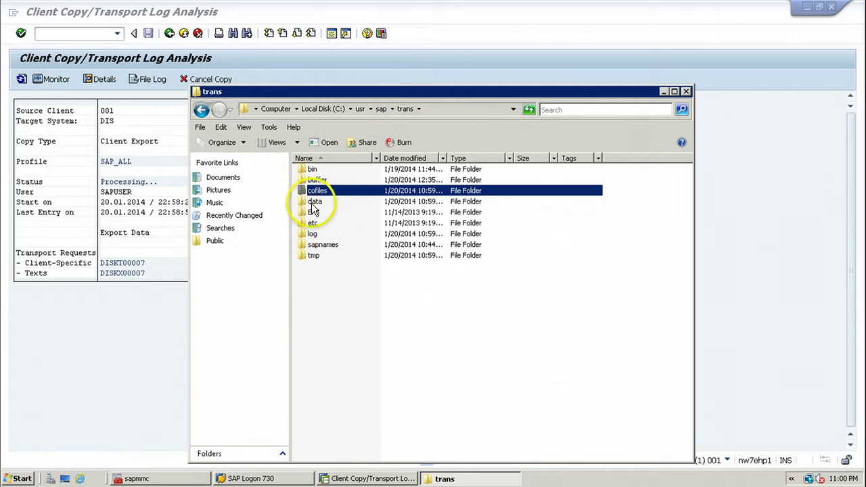
{"action": "double_click", "coordinate": [314, 201]}
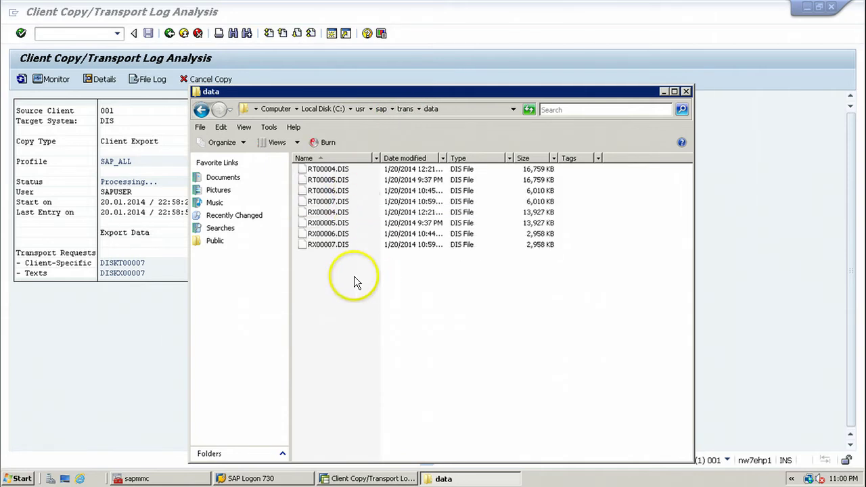
{"action": "left_click", "coordinate": [323, 203]}
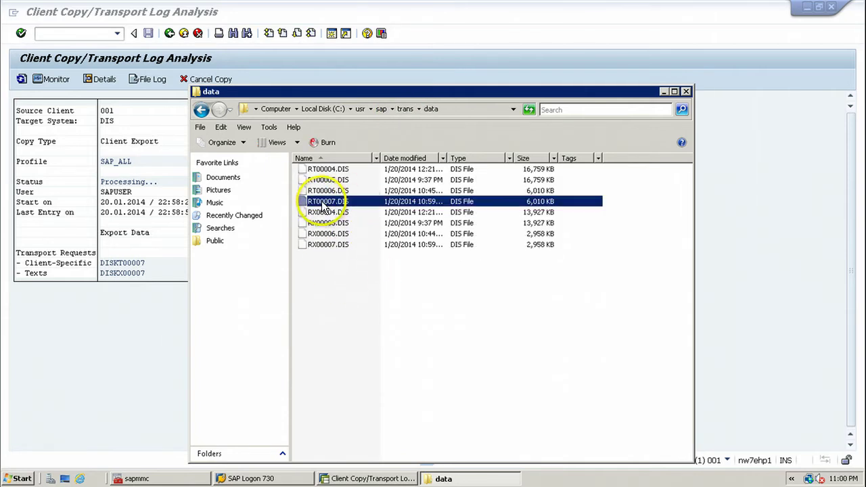
{"action": "left_click", "coordinate": [318, 243]}
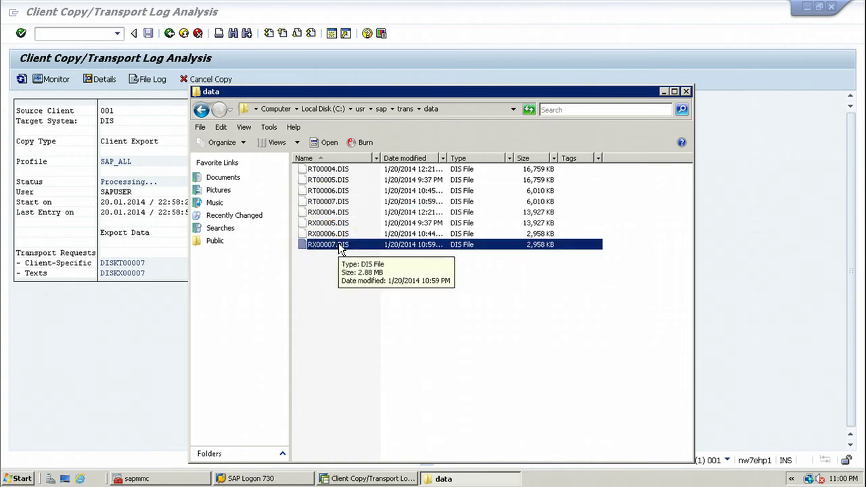
{"action": "right_click", "coordinate": [348, 305]}
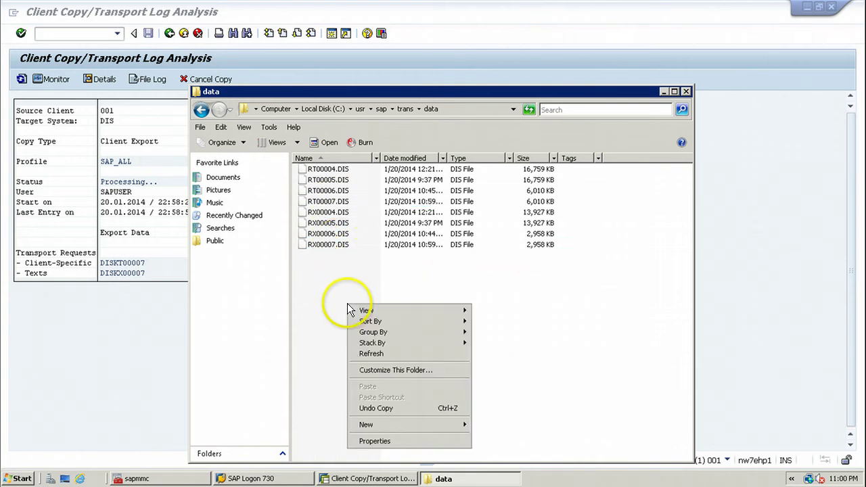
{"action": "left_click", "coordinate": [371, 354]}
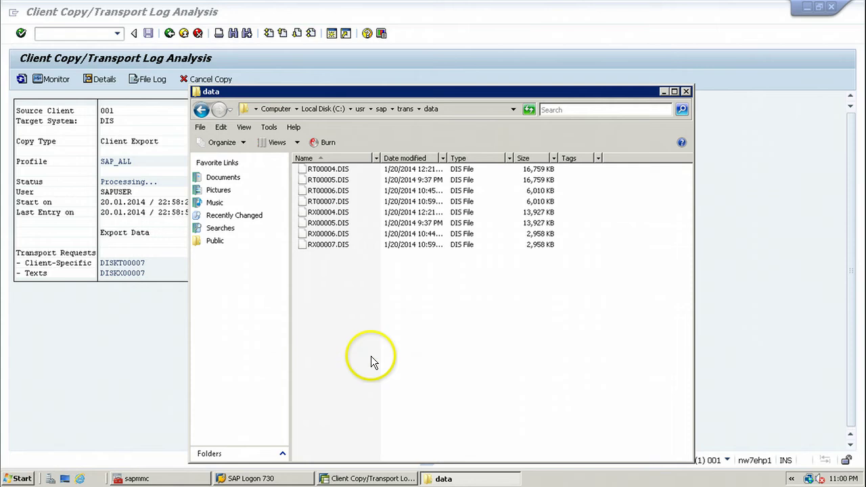
Return to the Client Copy/Transport Log Analysis window and refresh the client export's status
{"action": "left_click", "coordinate": [444, 479]}
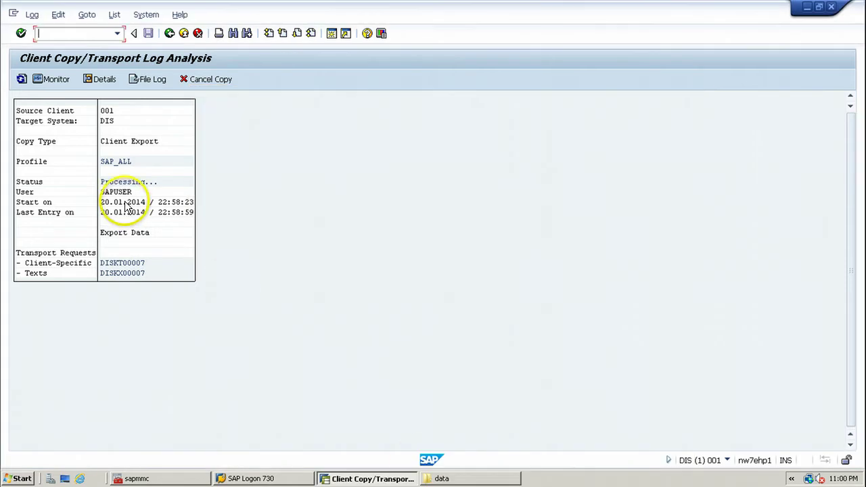
{"action": "left_click", "coordinate": [21, 80]}
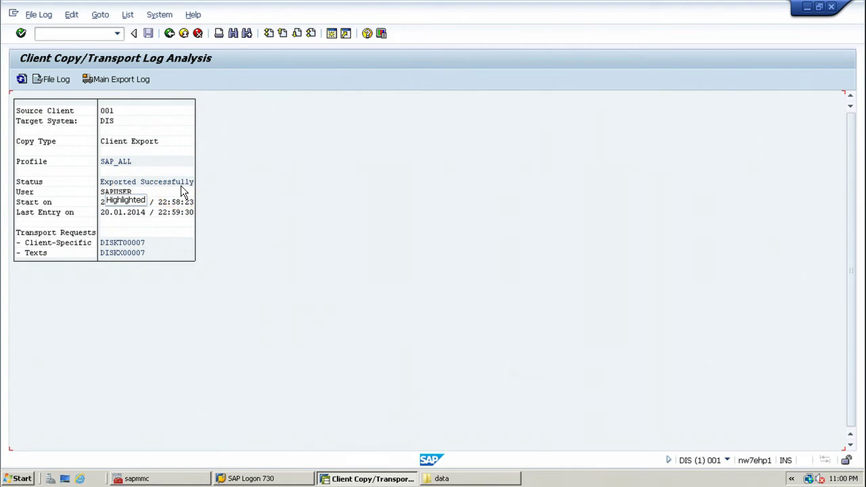
{"action": "left_click", "coordinate": [164, 183]}
{"action": "left_click", "coordinate": [397, 326]}
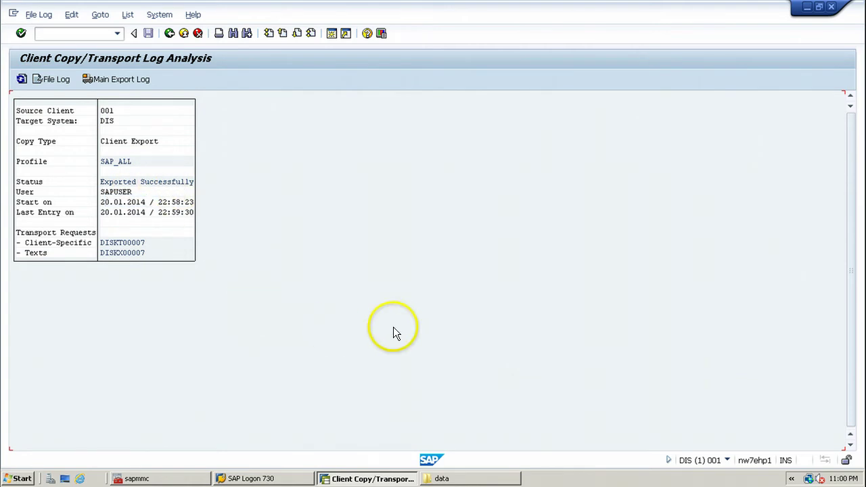
Bring back the transport data folder, review RT00007.DIS and RX00007.DIS again, and minimize the folder window
{"action": "left_click", "coordinate": [443, 478]}
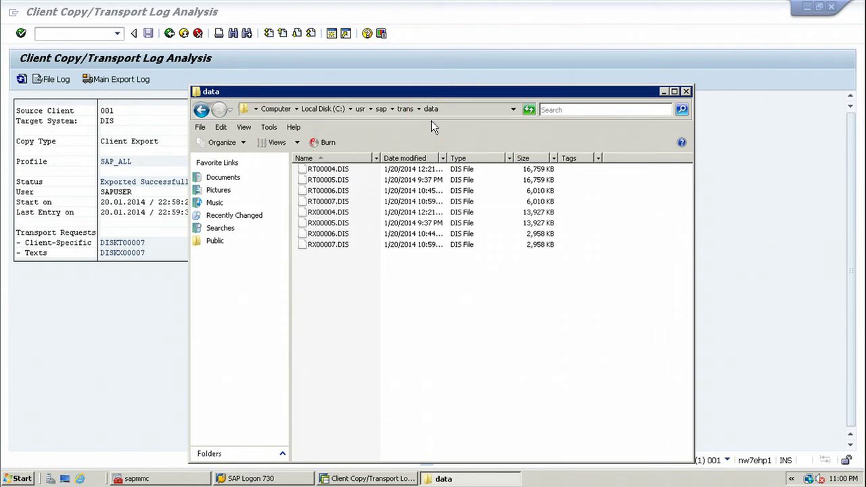
{"action": "left_click", "coordinate": [332, 205]}
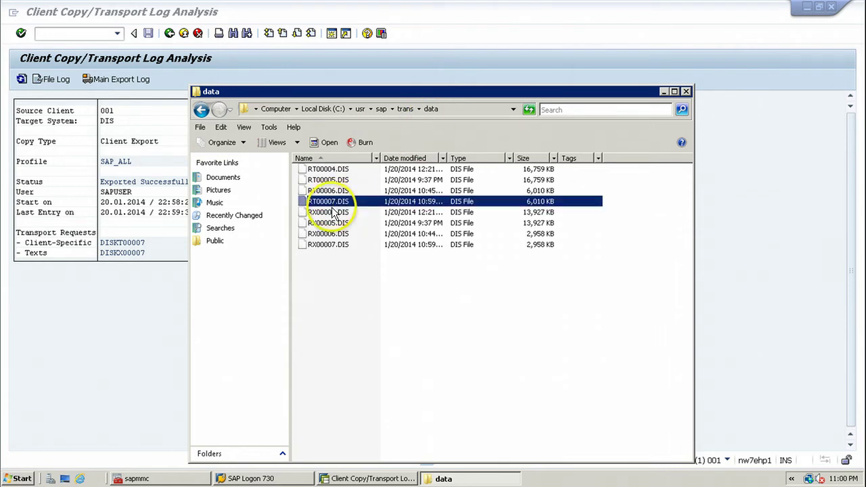
{"action": "left_click", "coordinate": [328, 245]}
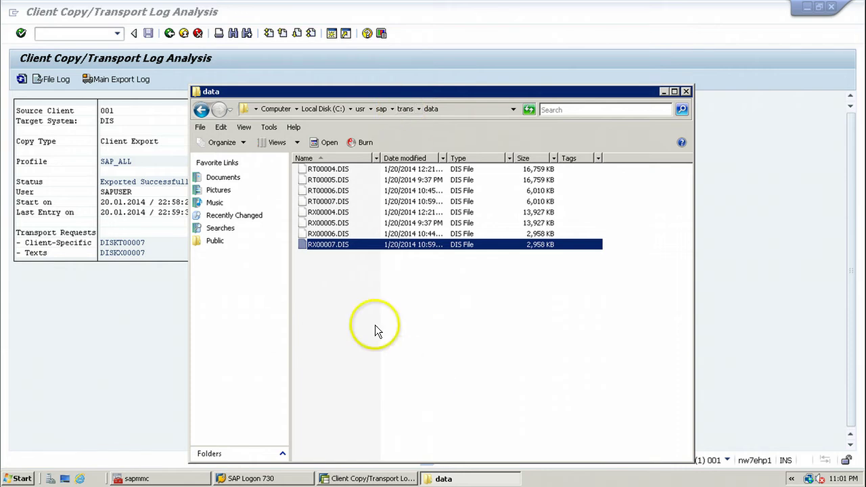
{"action": "left_click", "coordinate": [409, 324]}
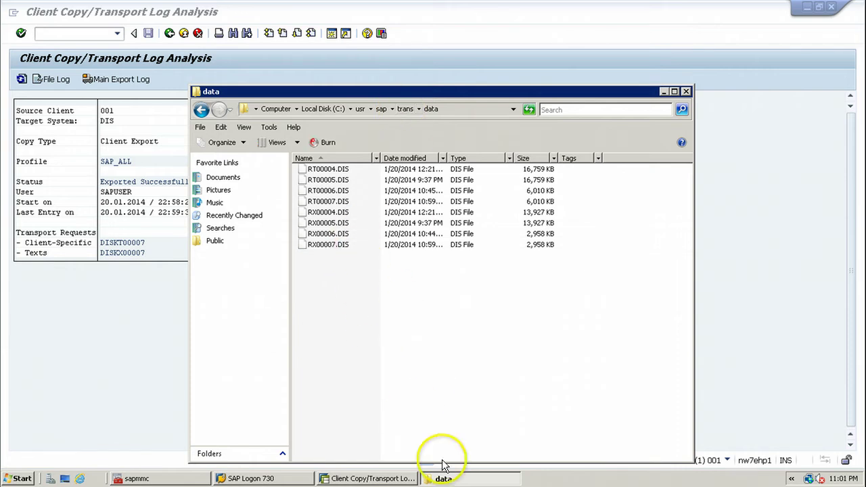
{"action": "left_click", "coordinate": [456, 481]}
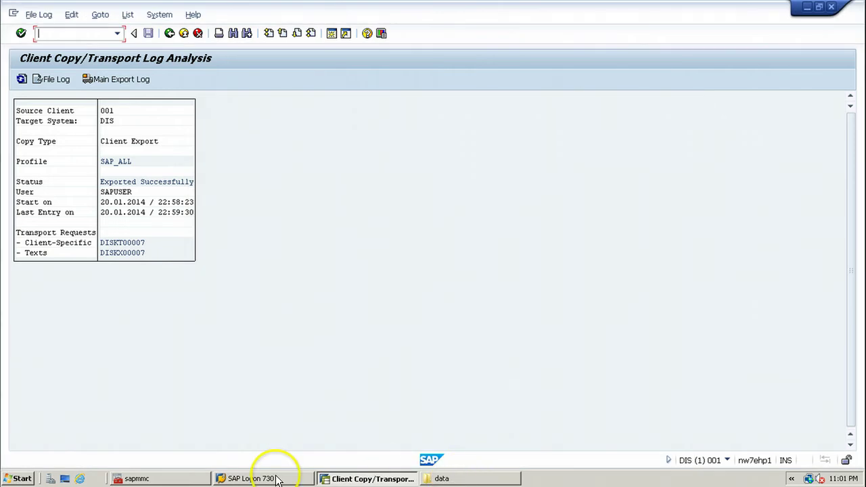
Switch to SAP Logon and log on to the QAS system in client 001 as sapuser, entering the account password
{"action": "left_click", "coordinate": [261, 473]}
{"action": "left_click", "coordinate": [372, 214]}
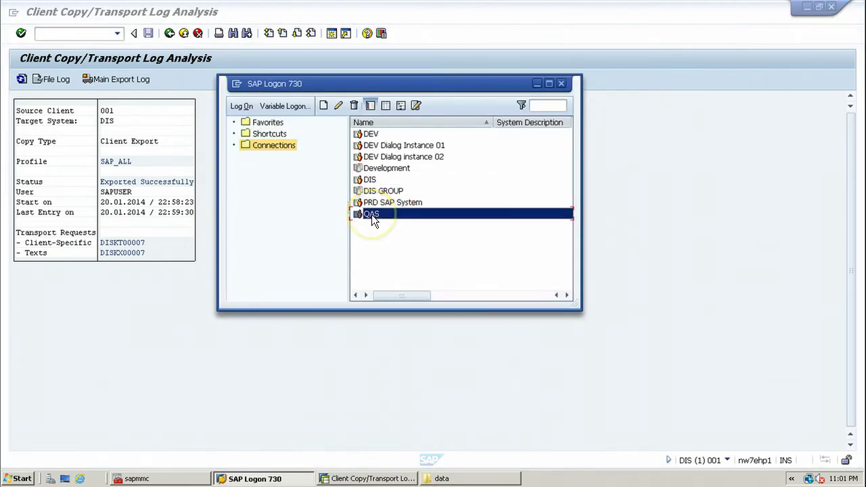
{"action": "double_click", "coordinate": [371, 215]}
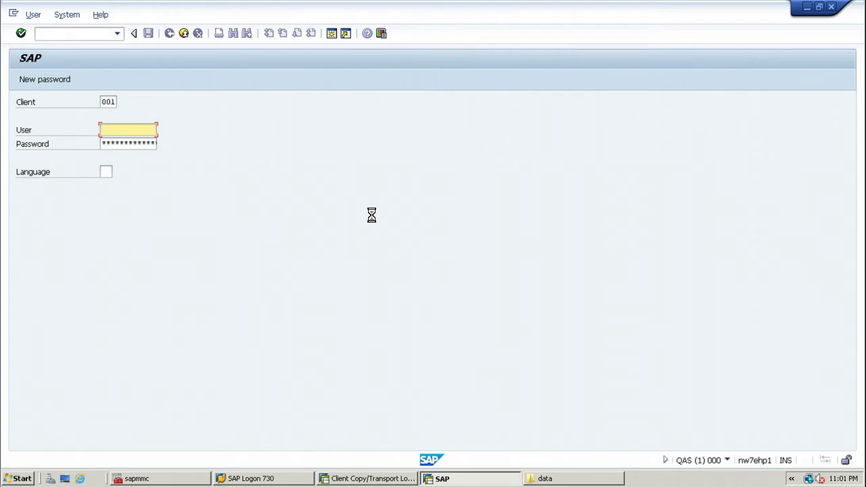
{"action": "type", "text": "sapuser"}
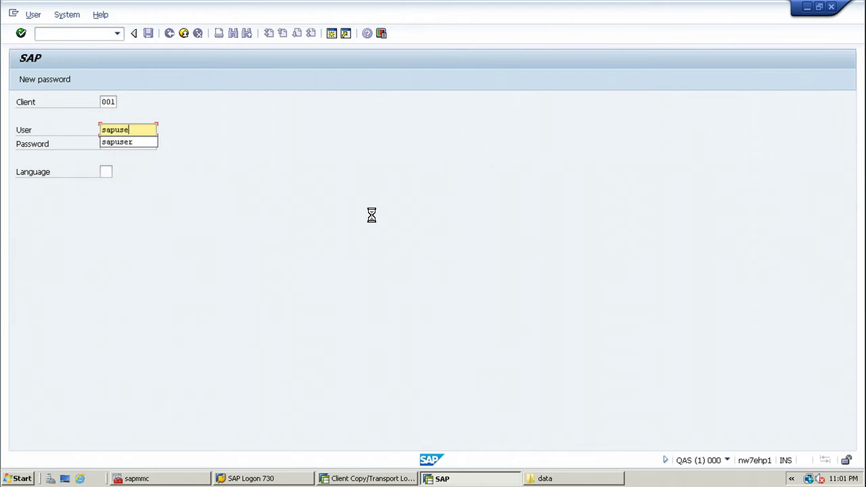
{"action": "key", "text": "Tab"}
{"action": "key", "text": "ctrl+v"}
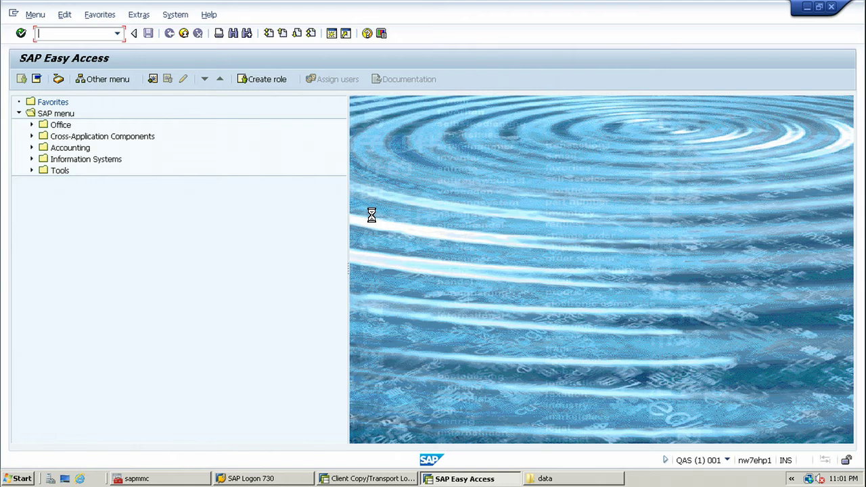
Open the clients table with transaction SCC4 and switch it to change mode, accepting the cross-client caution
{"action": "type", "text": "scc4"}
{"action": "key", "text": "Return"}
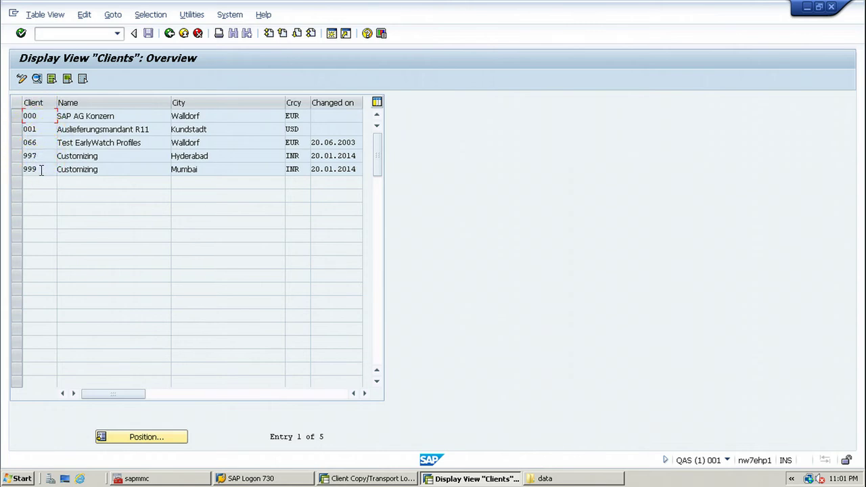
{"action": "left_click", "coordinate": [22, 79]}
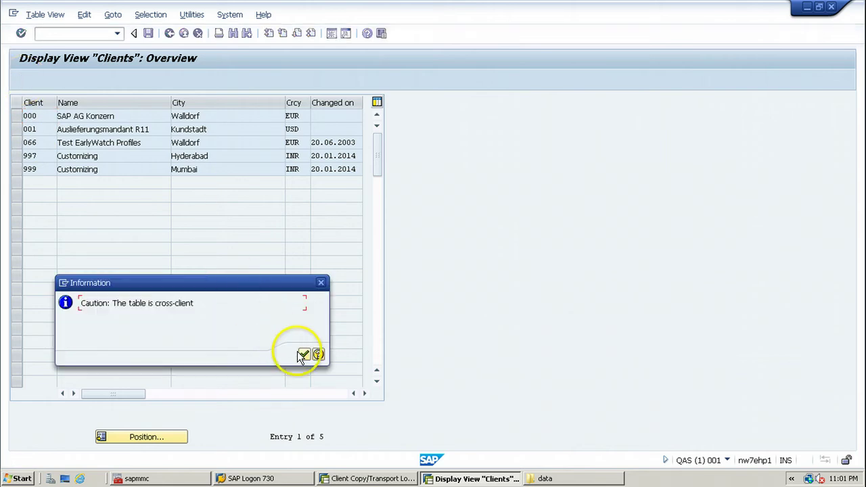
{"action": "left_click", "coordinate": [304, 354]}
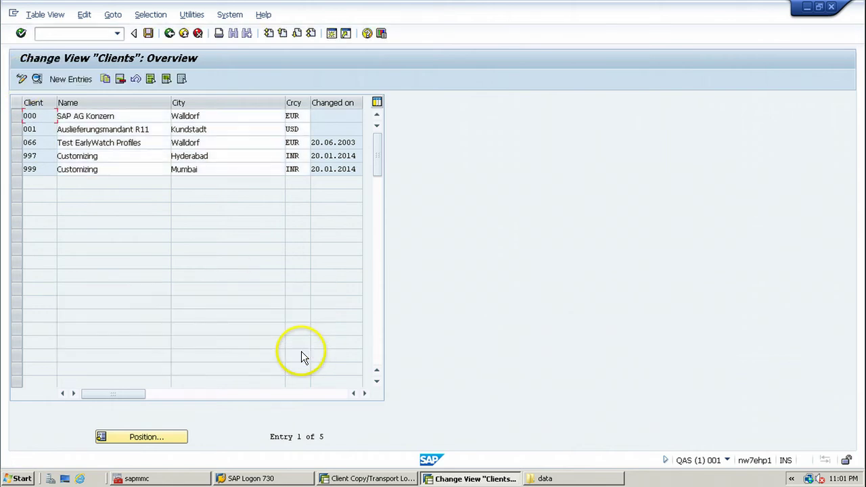
Add a new client entry with number 995 and the name Customizing
{"action": "left_click", "coordinate": [66, 80]}
{"action": "left_click", "coordinate": [114, 101]}
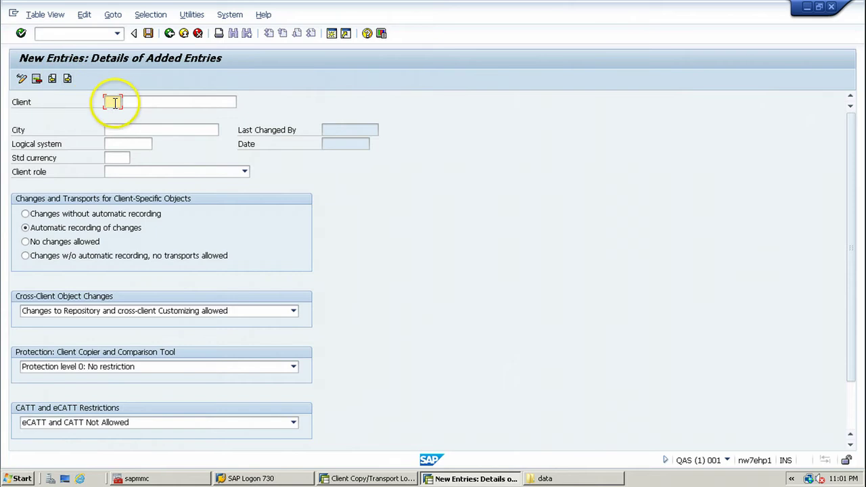
{"action": "type", "text": "999"}
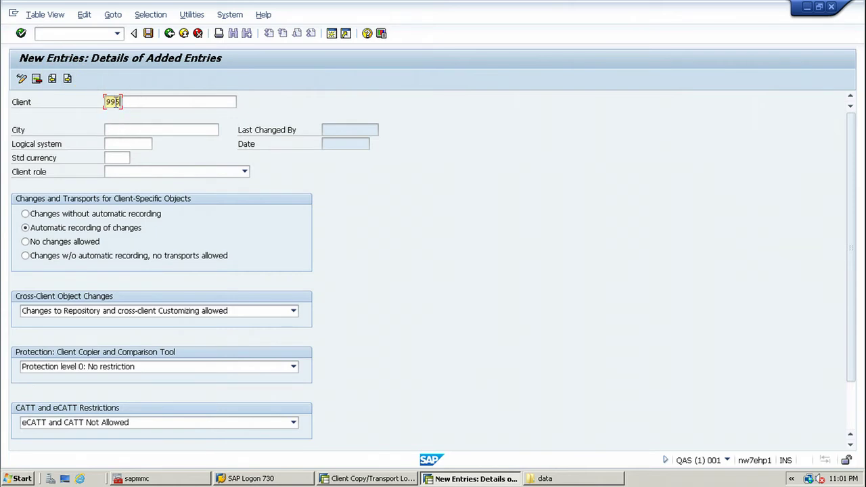
{"action": "key", "text": "Tab"}
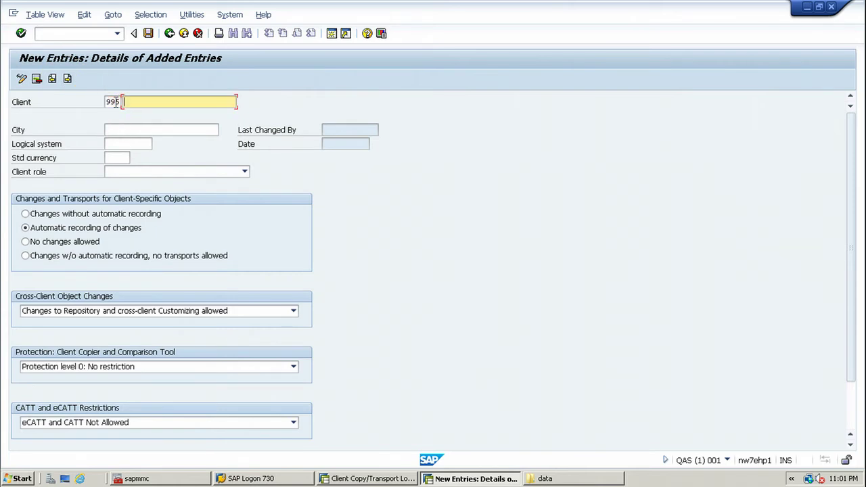
{"action": "type", "text": "Cu"}
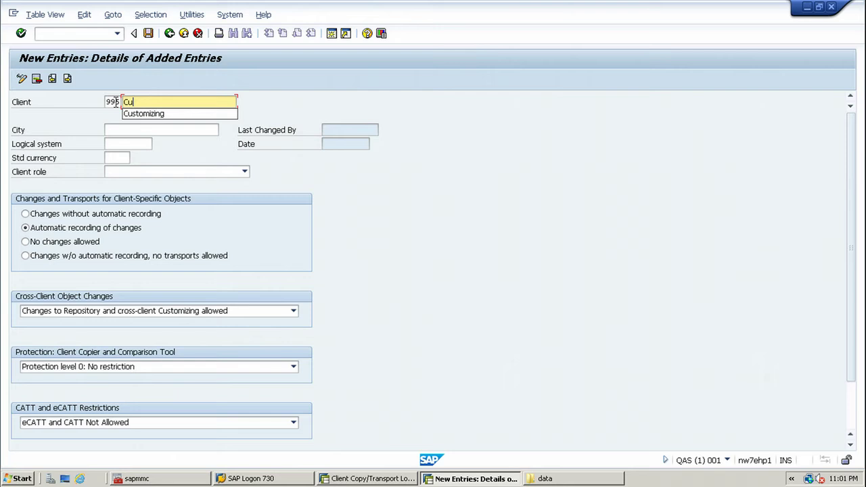
{"action": "left_click", "coordinate": [143, 114]}
Set the new client's city to Mumbai and its standard currency to INR
{"action": "left_click", "coordinate": [123, 131]}
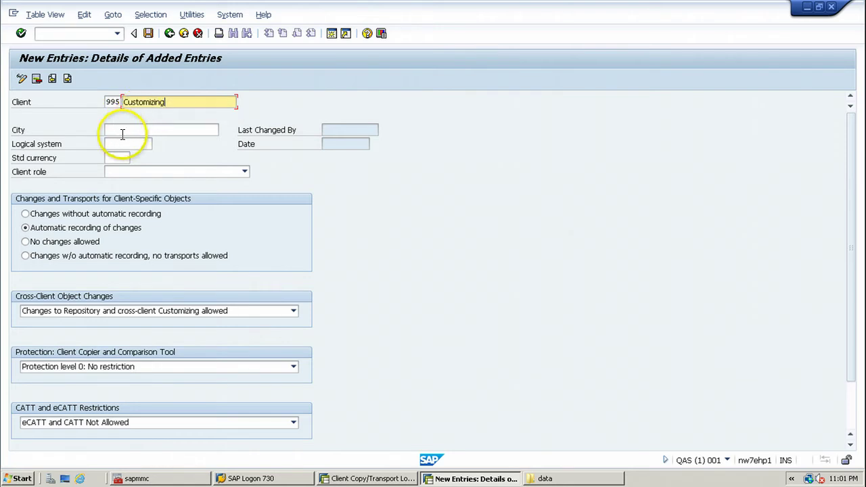
{"action": "type", "text": "Mu"}
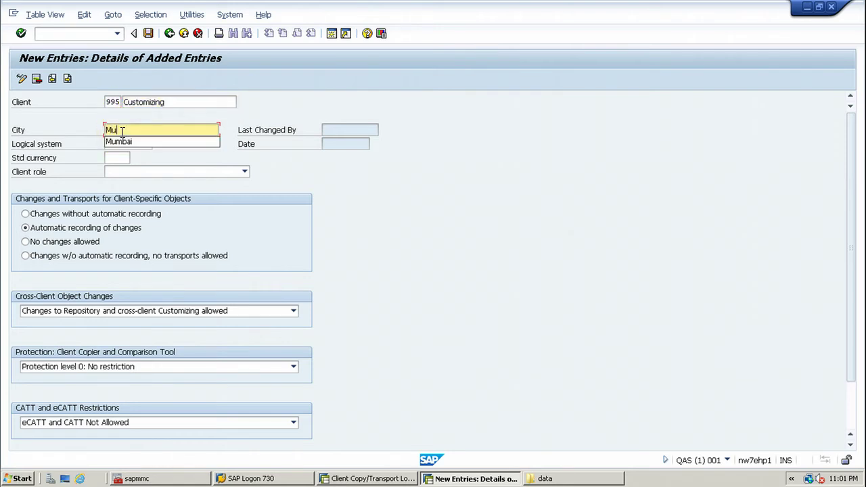
{"action": "type", "text": "mbai"}
{"action": "key", "text": "Tab"}
{"action": "key", "text": "Tab"}
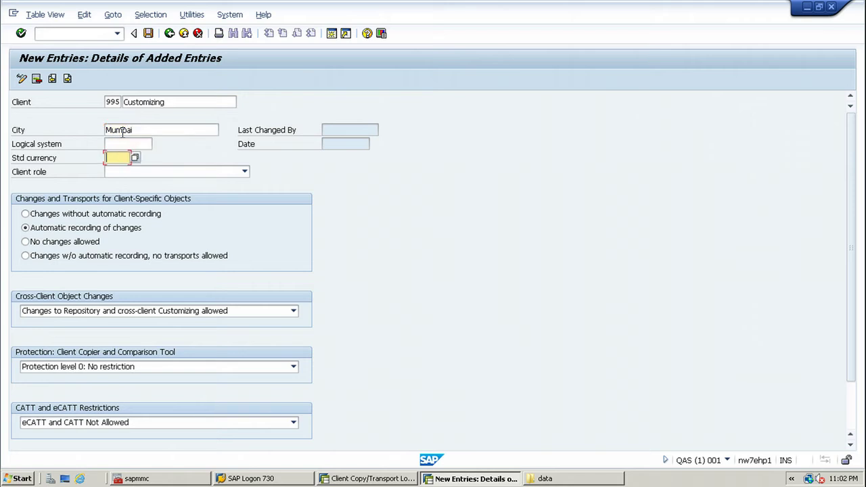
{"action": "type", "text": "INR"}
{"action": "key", "text": "Tab"}
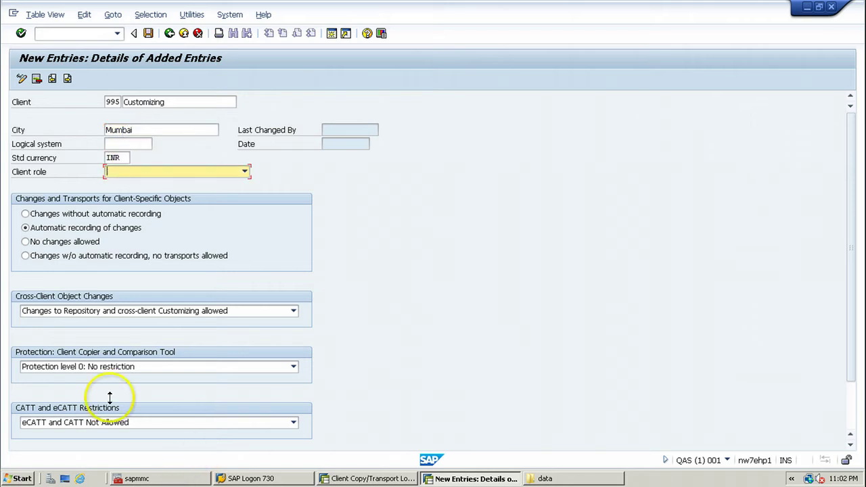
Assign the Customizing client role to client 995 and save the new entry
{"action": "left_click", "coordinate": [244, 173]}
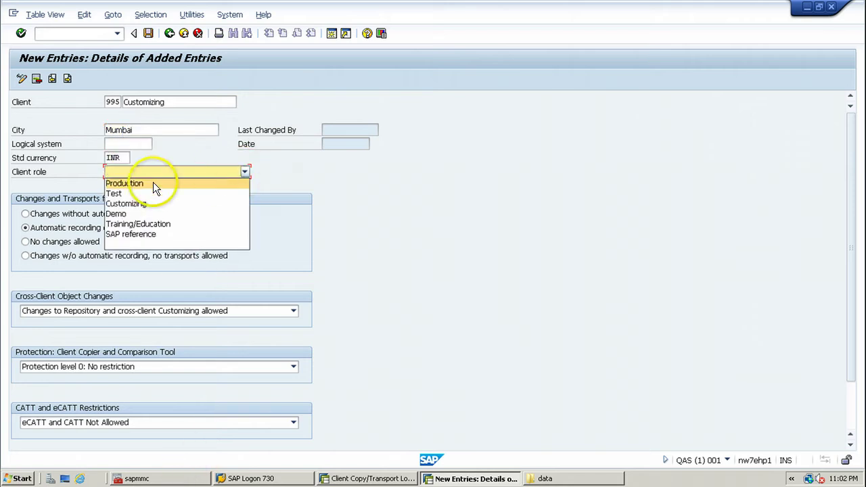
{"action": "left_click", "coordinate": [123, 204]}
{"action": "left_click", "coordinate": [148, 34]}
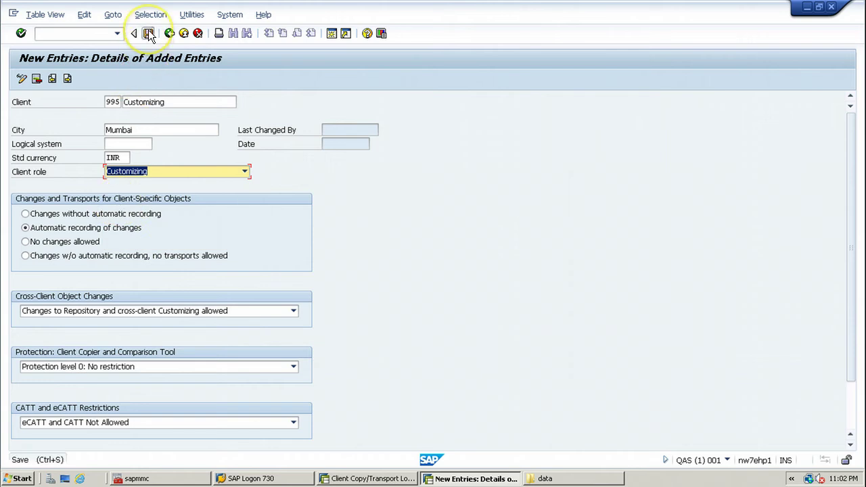
Log off from client 001 of the QAS system, confirming the log-off
{"action": "left_click", "coordinate": [230, 15]}
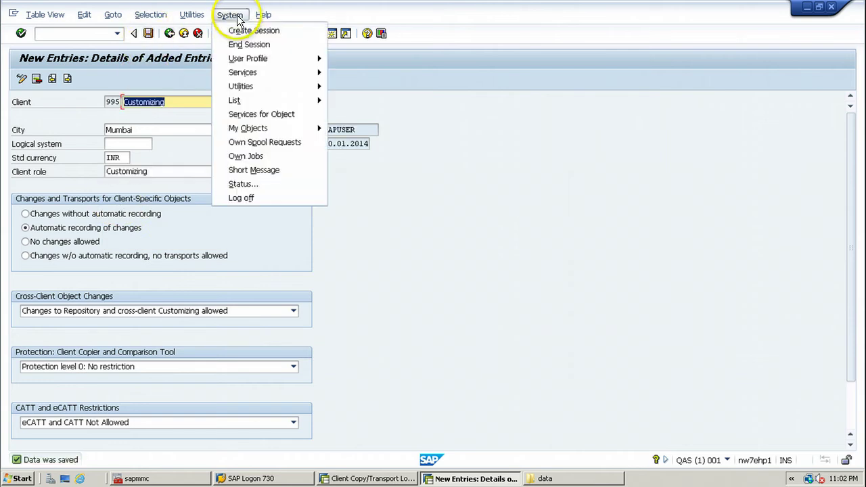
{"action": "left_click", "coordinate": [241, 198]}
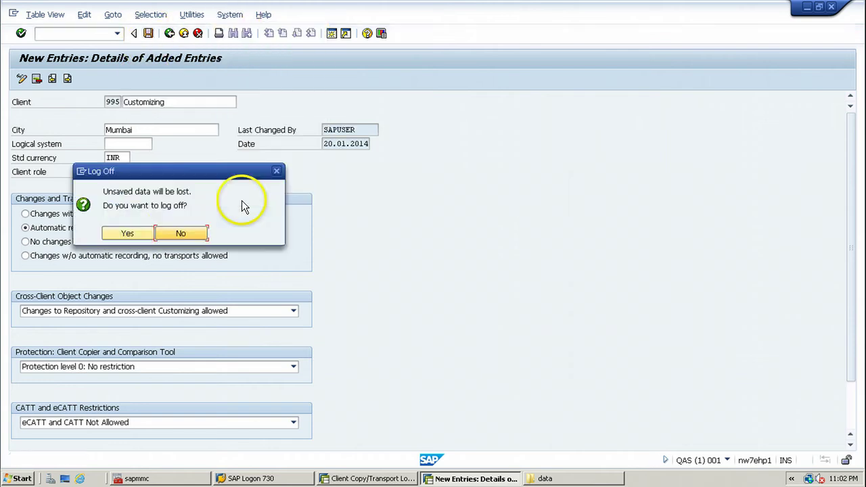
{"action": "left_click", "coordinate": [138, 232]}
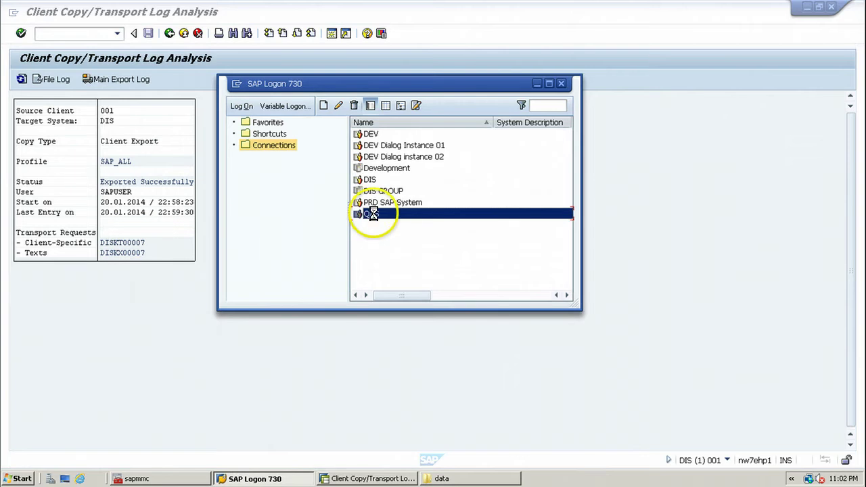
Log on to the QAS system in client 995 as sap*, entering the account password, and dismiss the copyright notice
{"action": "double_click", "coordinate": [374, 214]}
{"action": "key", "text": "shift+Tab"}
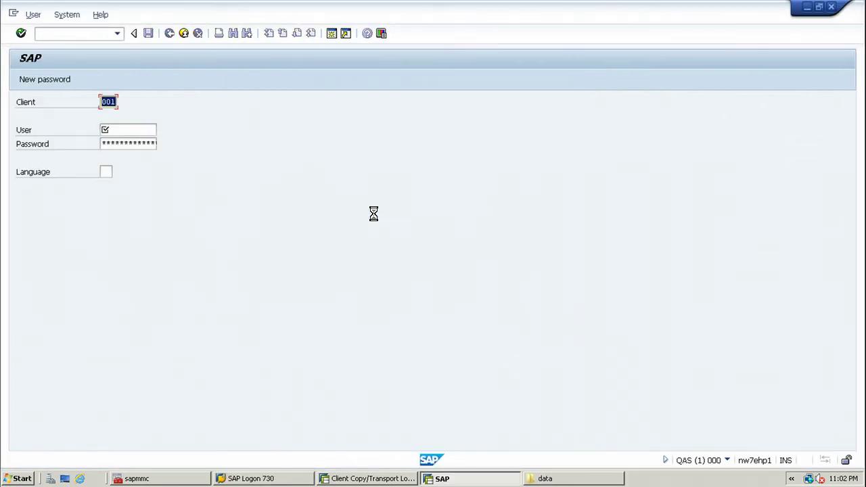
{"action": "type", "text": "995"}
{"action": "key", "text": "Tab"}
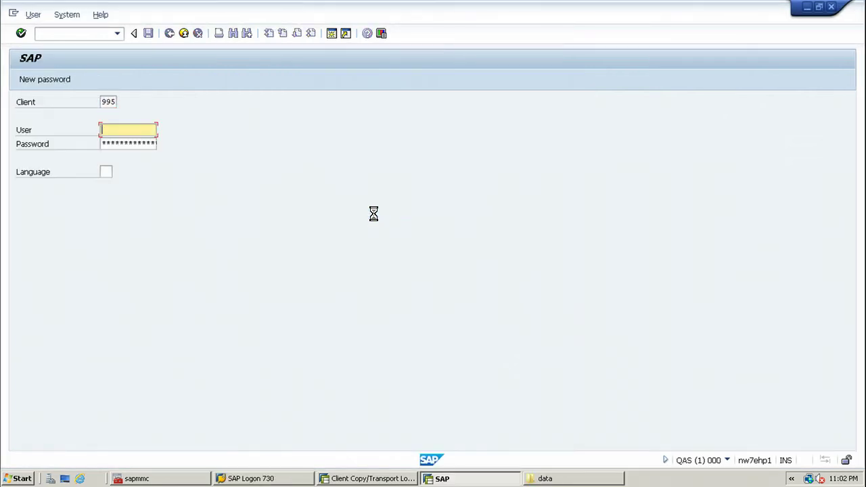
{"action": "type", "text": "sap*"}
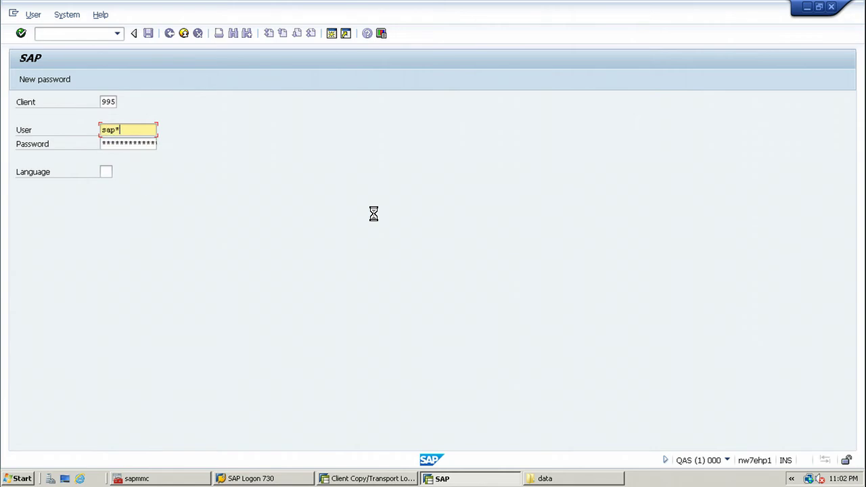
{"action": "key", "text": "Tab"}
{"action": "type", "text": "p"}
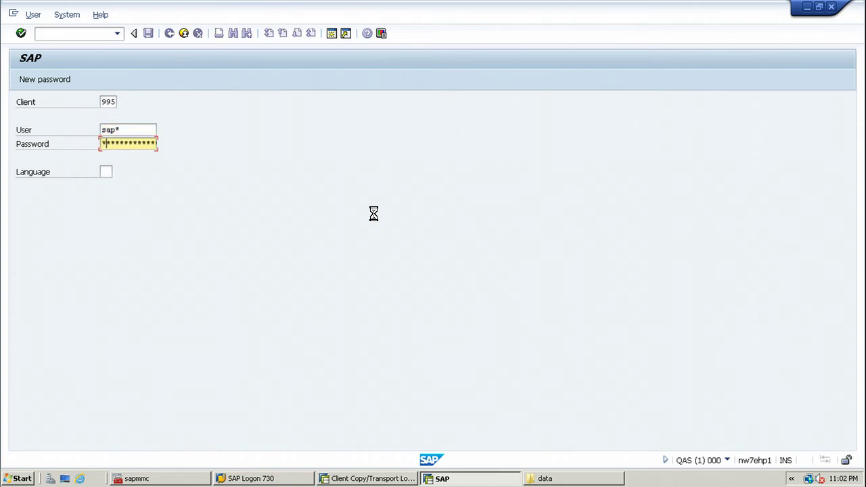
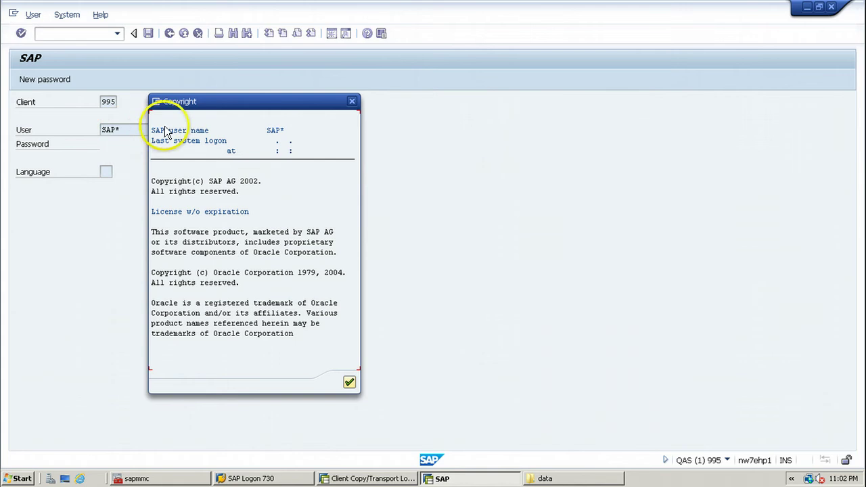
{"action": "left_click", "coordinate": [349, 383]}
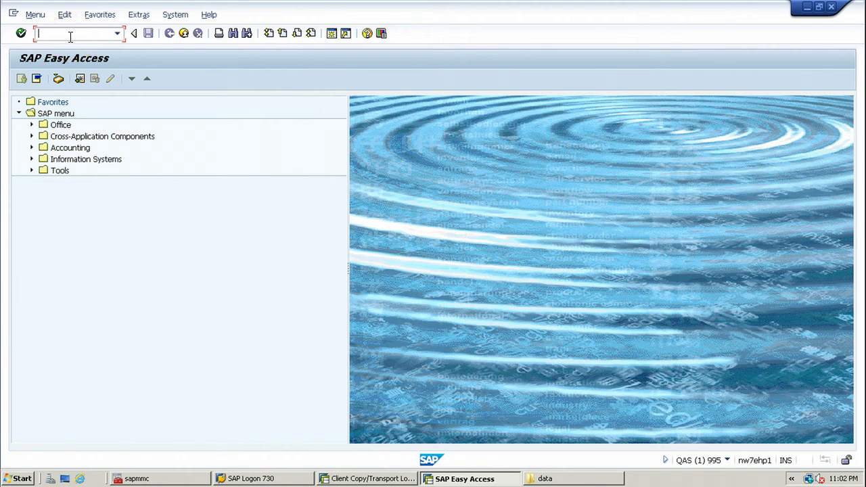
Open User Company Address Maintenance with its transaction code
{"action": "type", "text": "stms"}
{"action": "key", "text": "BackSpace"}
{"action": "key", "text": "BackSpace"}
{"action": "key", "text": "BackSpace"}
{"action": "key", "text": "BackSpace"}
{"action": "type", "text": "sucompl"}
{"action": "key", "text": "BackSpace"}
{"action": "key", "text": "BackSpace"}
{"action": "key", "text": "BackSpace"}
{"action": "key", "text": "BackSpace"}
{"action": "key", "text": "BackSpace"}
{"action": "key", "text": "BackSpace"}
{"action": "type", "text": "ucompl"}
{"action": "key", "text": "Return"}
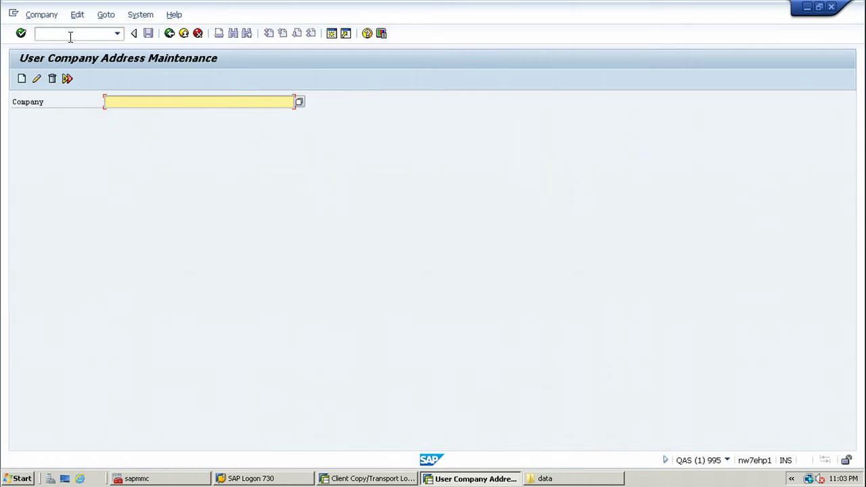
Start a new company address for Punarvasi Technologies and look up the available titles
{"action": "left_click", "coordinate": [120, 101]}
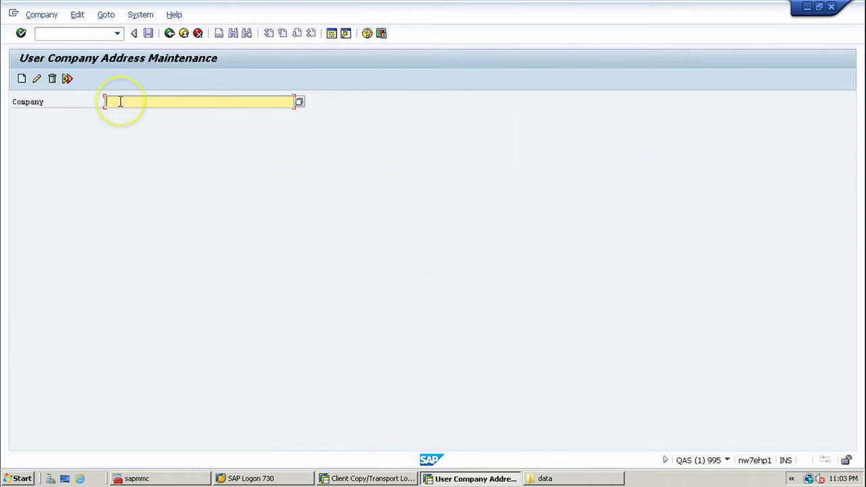
{"action": "type", "text": "Punarvasi Technologies"}
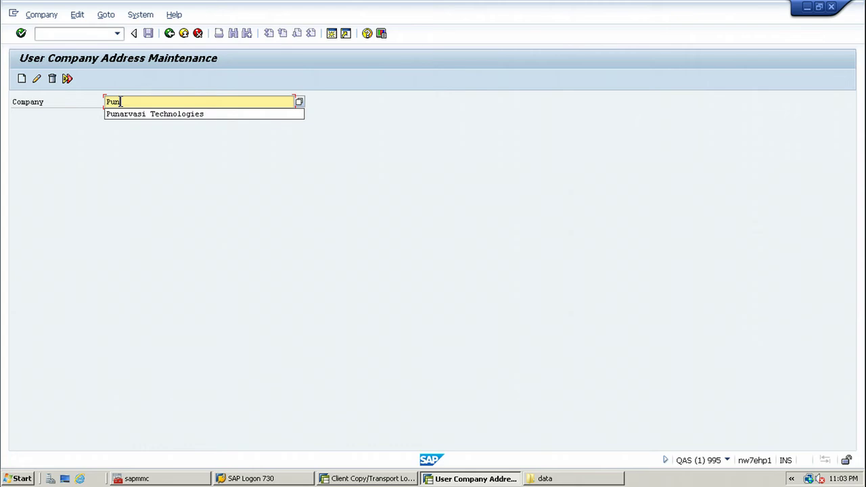
{"action": "left_click", "coordinate": [22, 79]}
{"action": "left_click", "coordinate": [248, 142]}
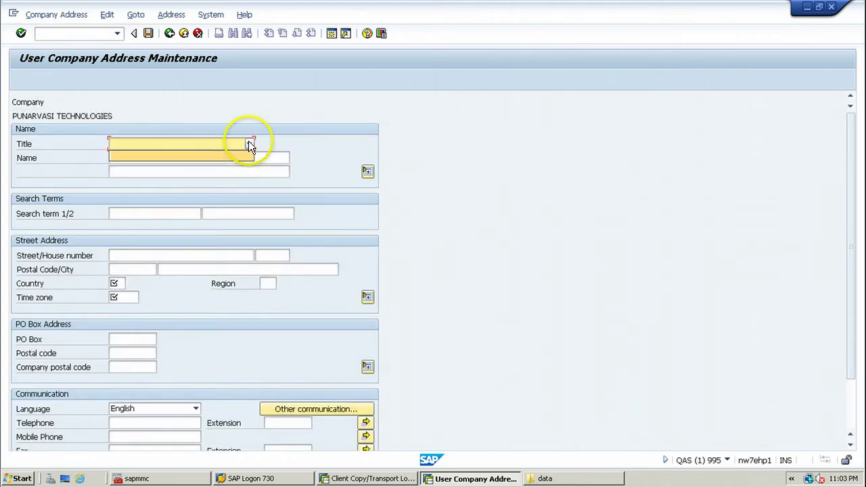
Try to look up country and time zone values for the company address, and leave the transaction without saving
{"action": "left_click", "coordinate": [119, 283]}
{"action": "left_click", "coordinate": [132, 285]}
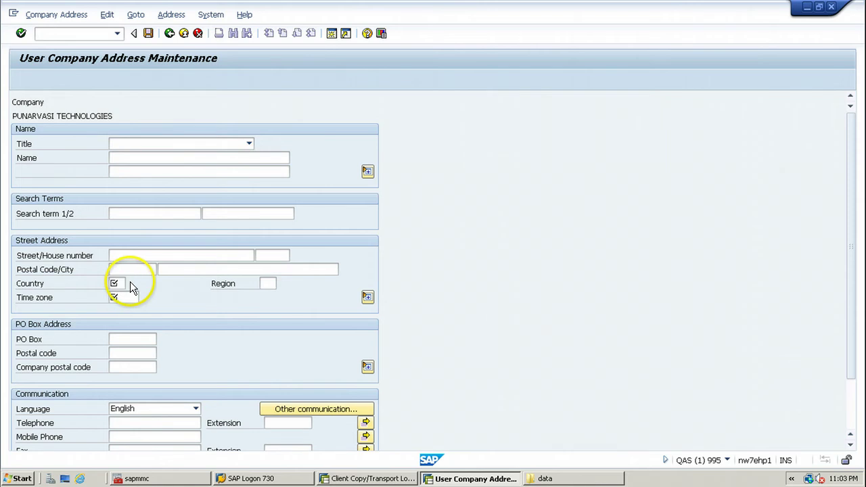
{"action": "left_click", "coordinate": [132, 298]}
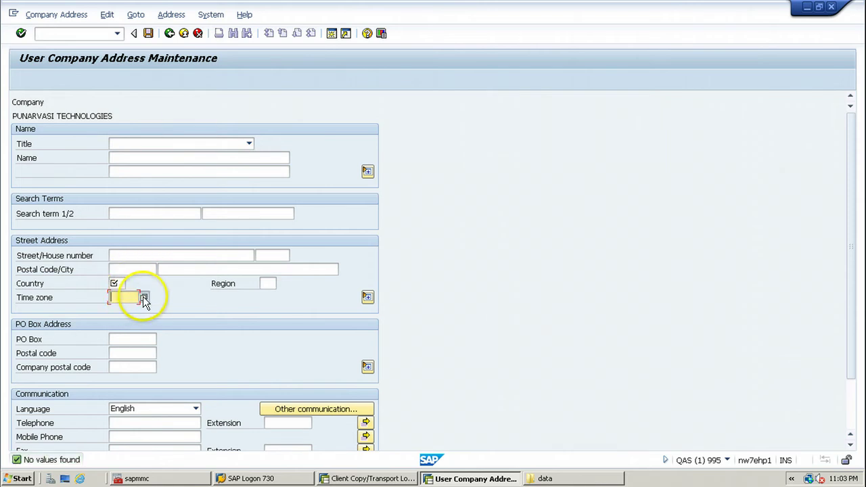
{"action": "left_click", "coordinate": [143, 296]}
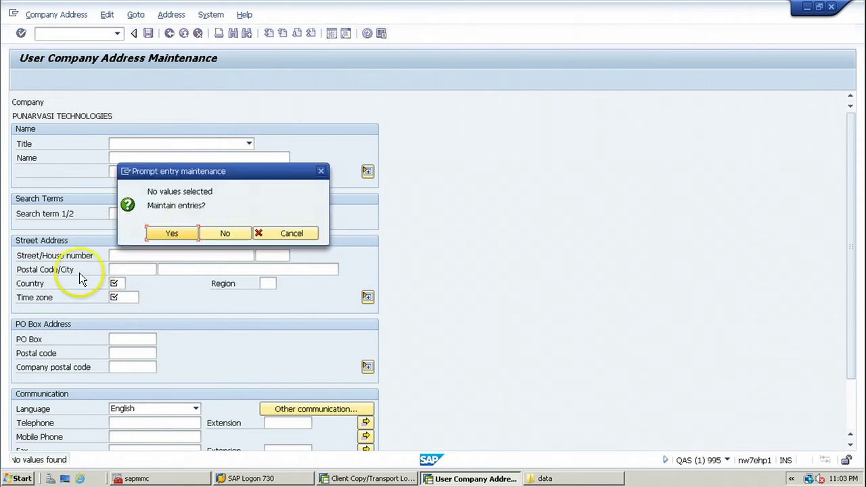
{"action": "left_click", "coordinate": [307, 233]}
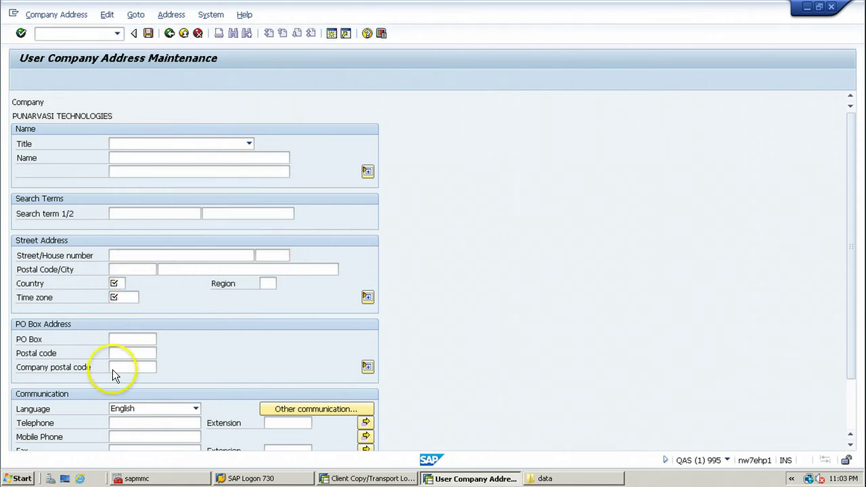
{"action": "left_click", "coordinate": [126, 295]}
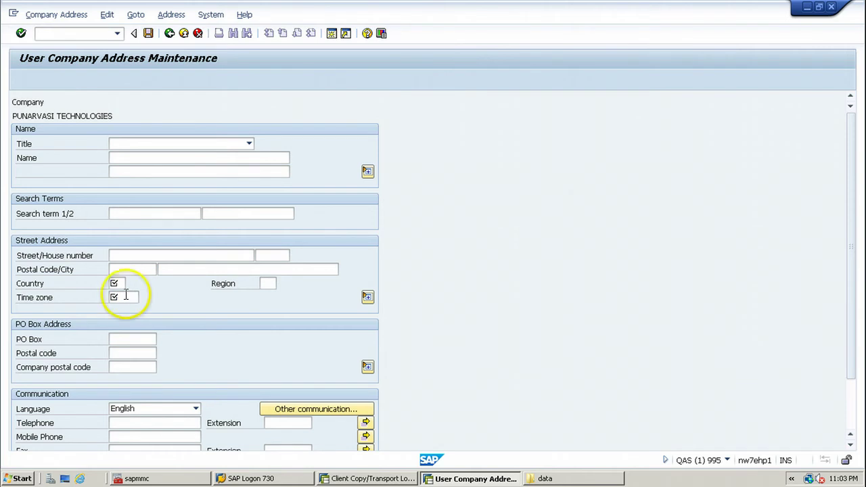
{"action": "left_click", "coordinate": [121, 283]}
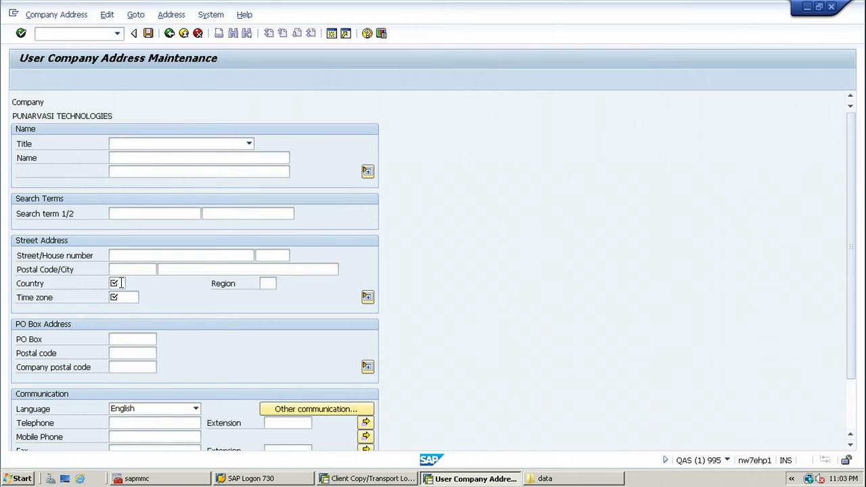
{"action": "left_click", "coordinate": [86, 34]}
{"action": "key", "text": "Return"}
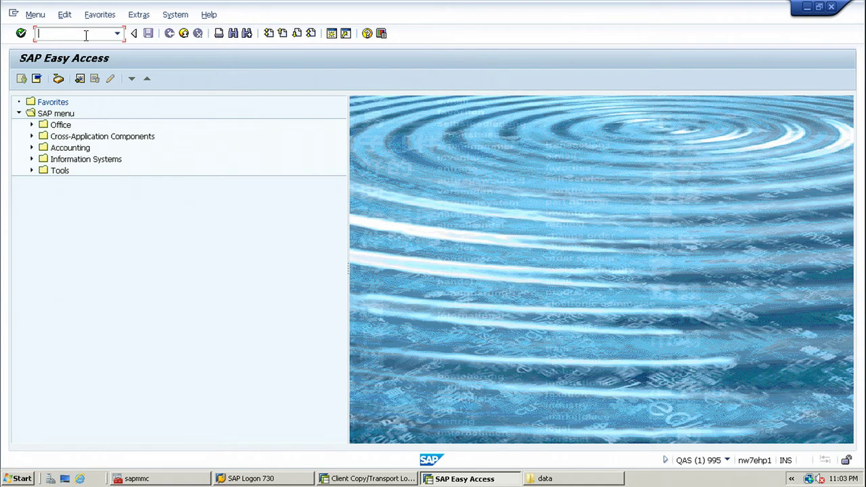
Open the Transport Management System with transaction STMS and display the import overview
{"action": "type", "text": "ms"}
{"action": "key", "text": "Return"}
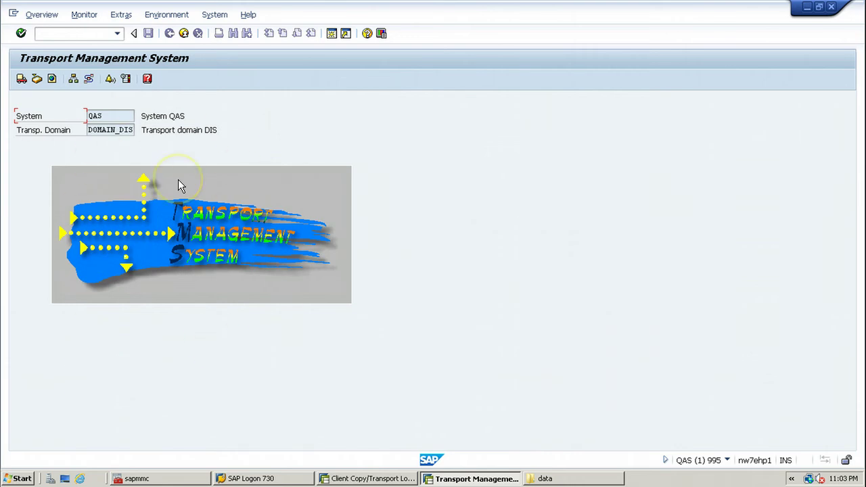
{"action": "left_click", "coordinate": [47, 19]}
{"action": "left_click", "coordinate": [49, 30]}
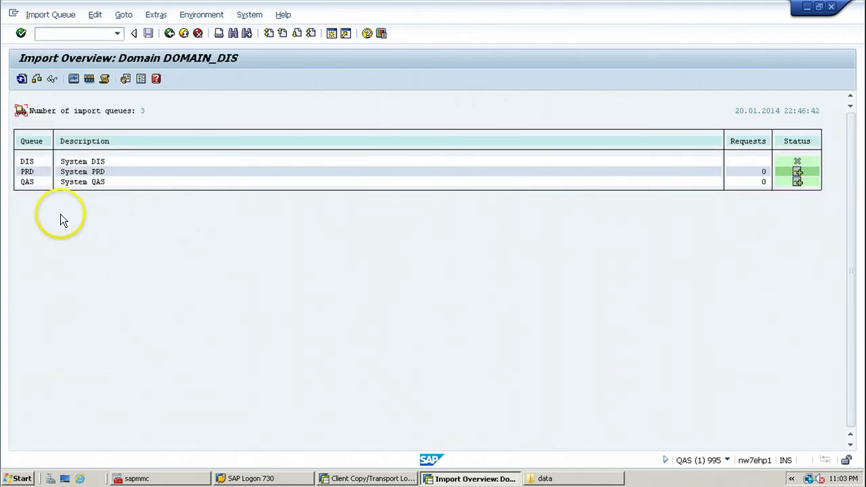
Open the import queue of system QAS from the import overview and refresh its request list
{"action": "left_click", "coordinate": [29, 182]}
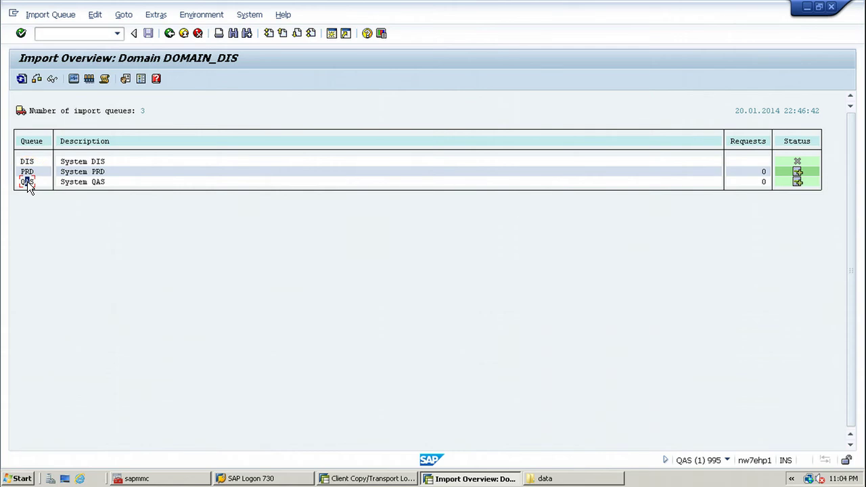
{"action": "double_click", "coordinate": [27, 181]}
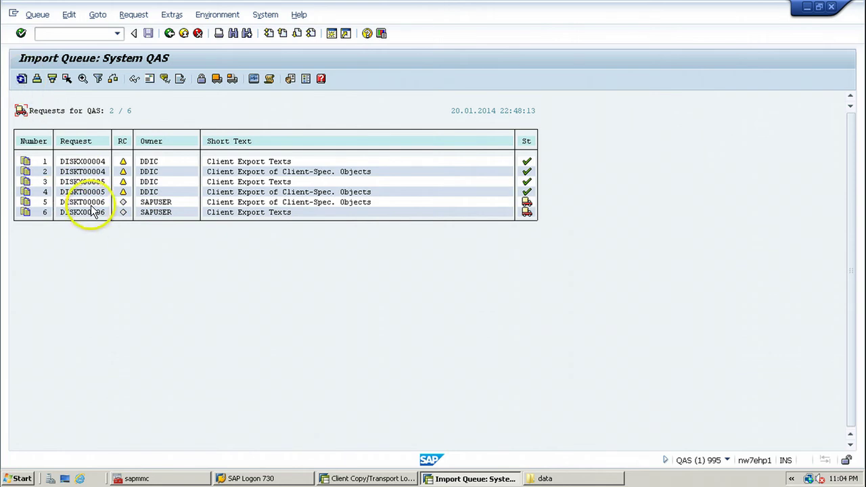
{"action": "left_click", "coordinate": [21, 79]}
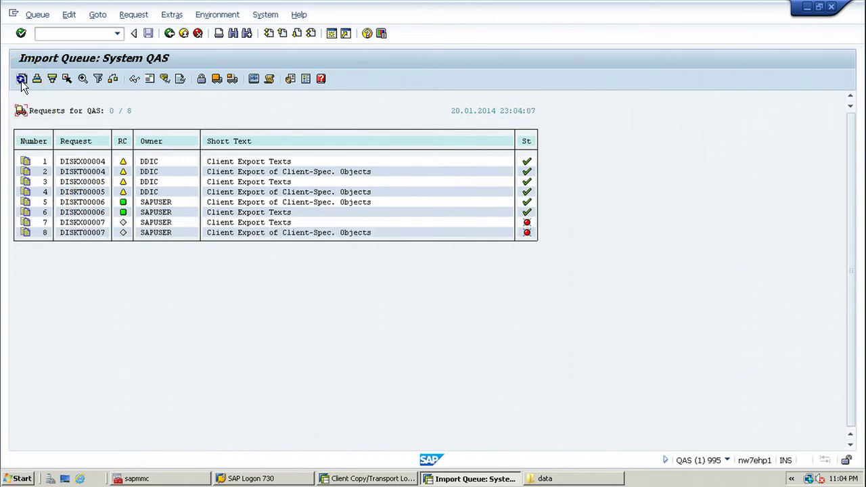
Set up a client import of request DISKX00007 from the QAS queue with target client 995
{"action": "left_click", "coordinate": [93, 232]}
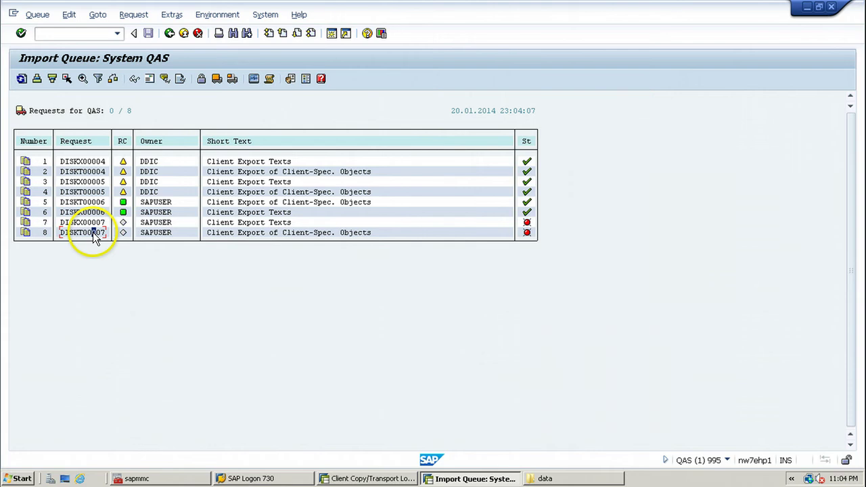
{"action": "left_click", "coordinate": [85, 233]}
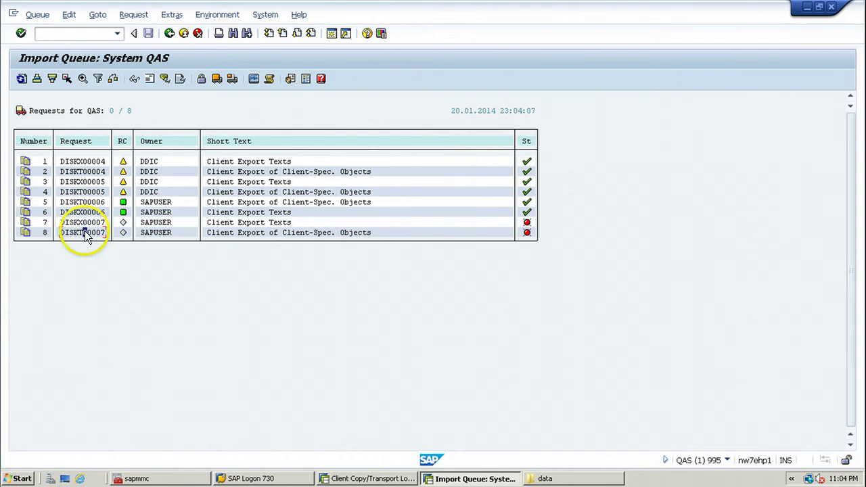
{"action": "left_click", "coordinate": [82, 223]}
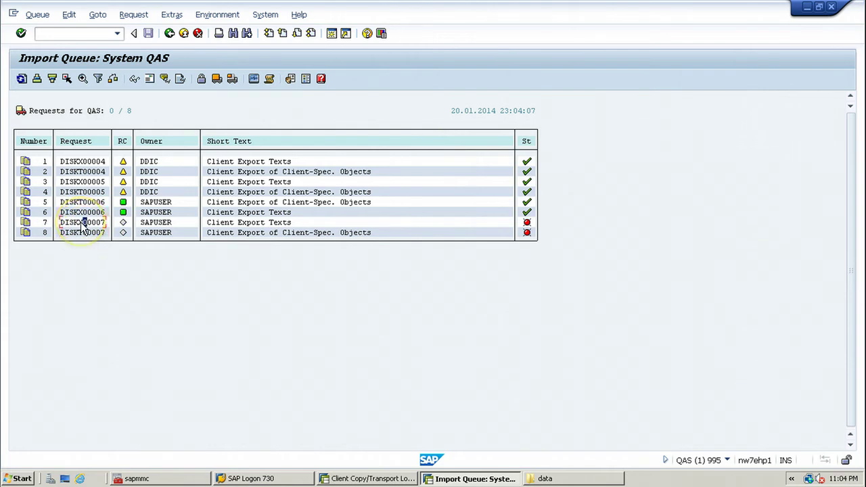
{"action": "left_click", "coordinate": [232, 79]}
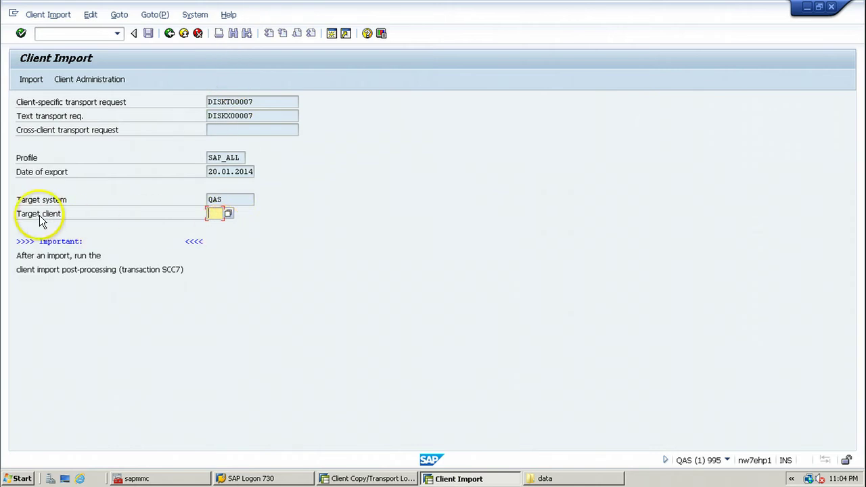
{"action": "left_click", "coordinate": [229, 214]}
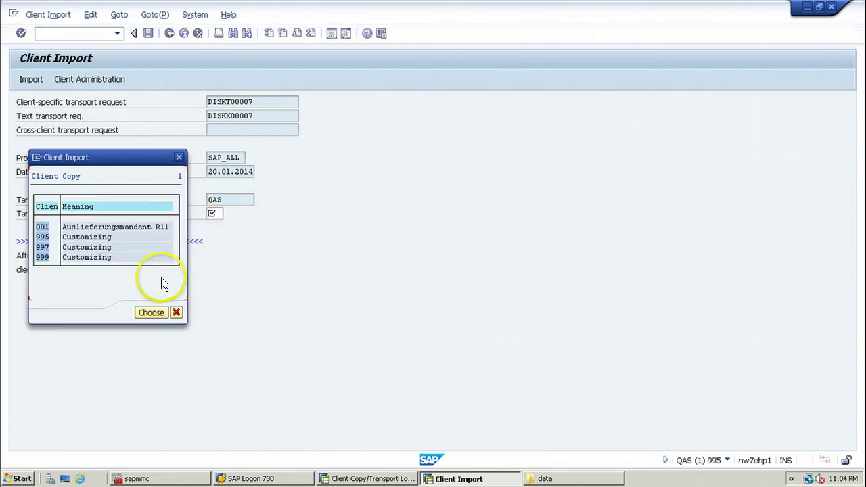
{"action": "left_click", "coordinate": [41, 237]}
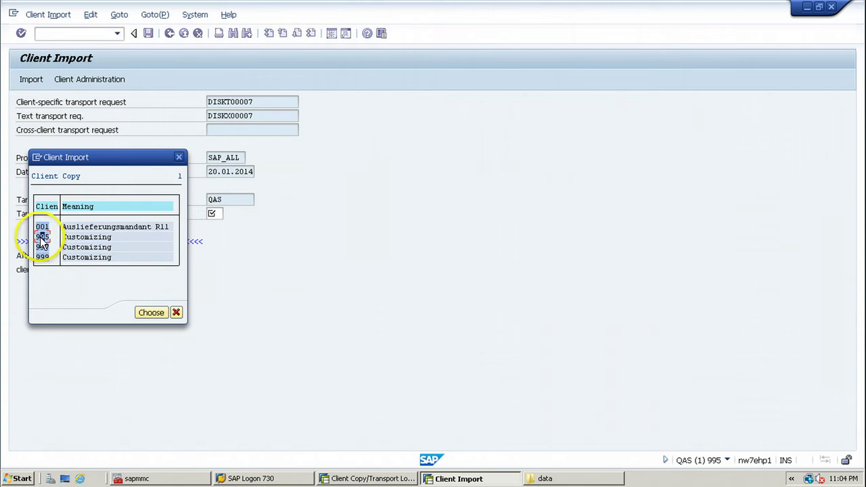
{"action": "double_click", "coordinate": [41, 237]}
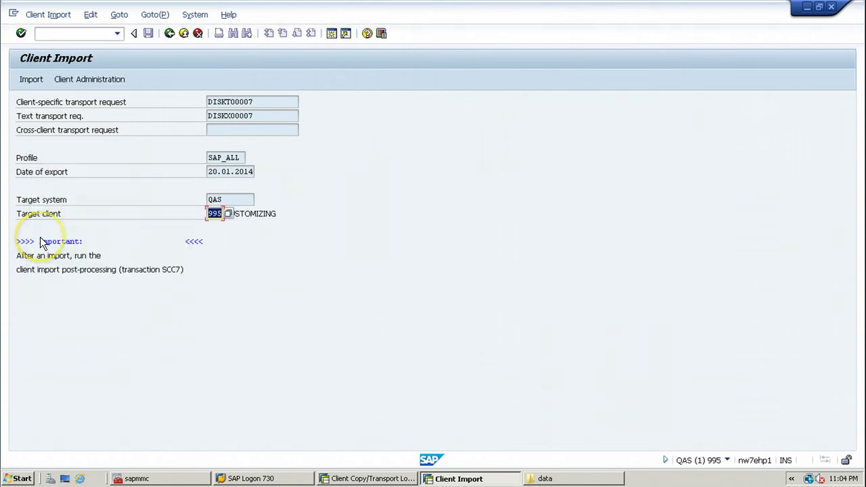
Start the client import, log on remotely to client 995 as SAP* with the account password, and acknowledge the start notice
{"action": "left_click", "coordinate": [31, 80]}
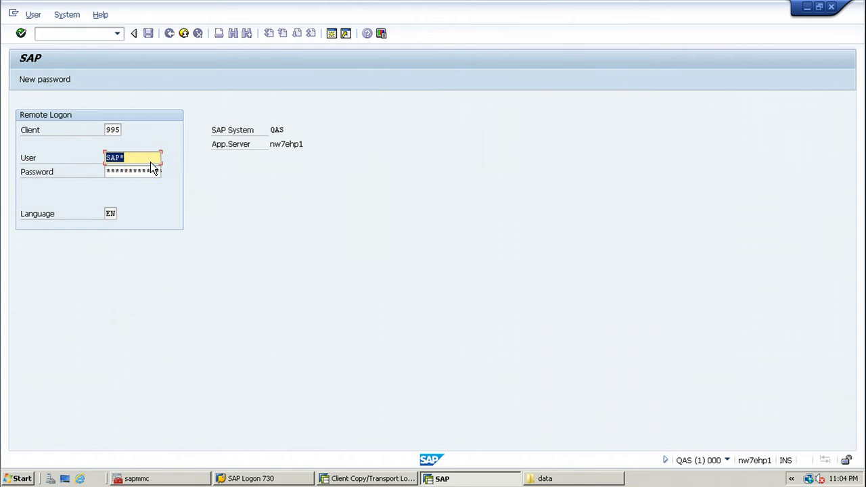
{"action": "key", "text": "Tab"}
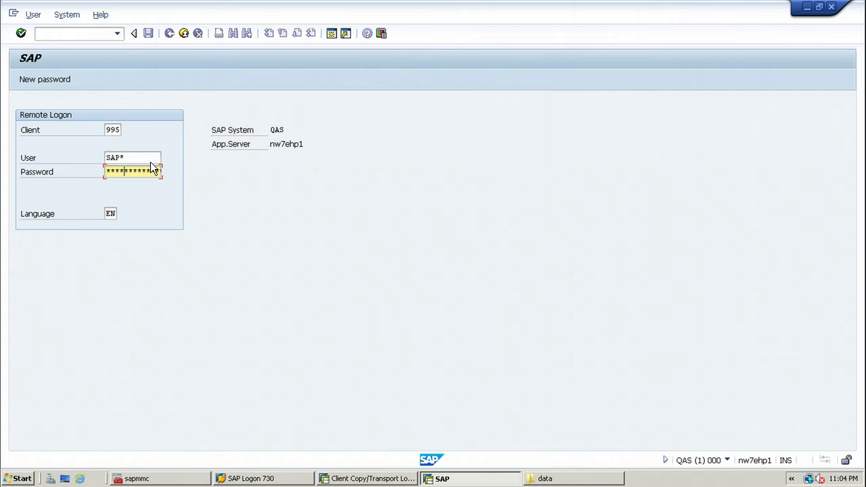
{"action": "key", "text": "Return"}
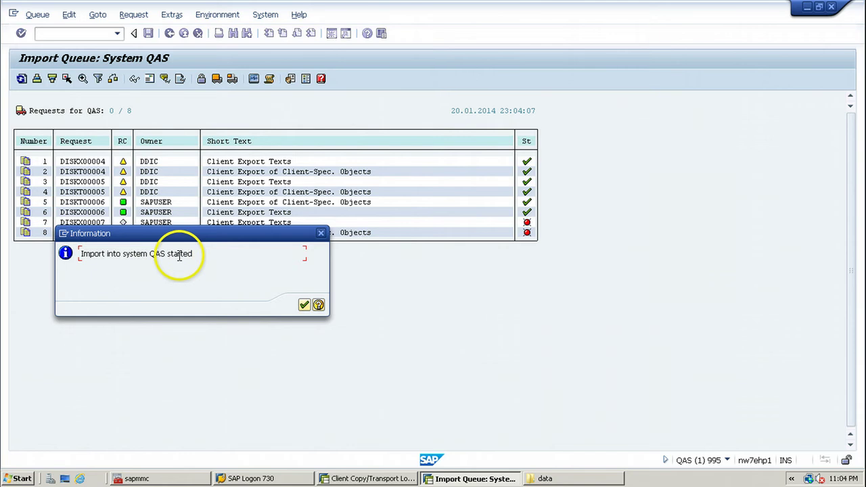
{"action": "left_click", "coordinate": [303, 306]}
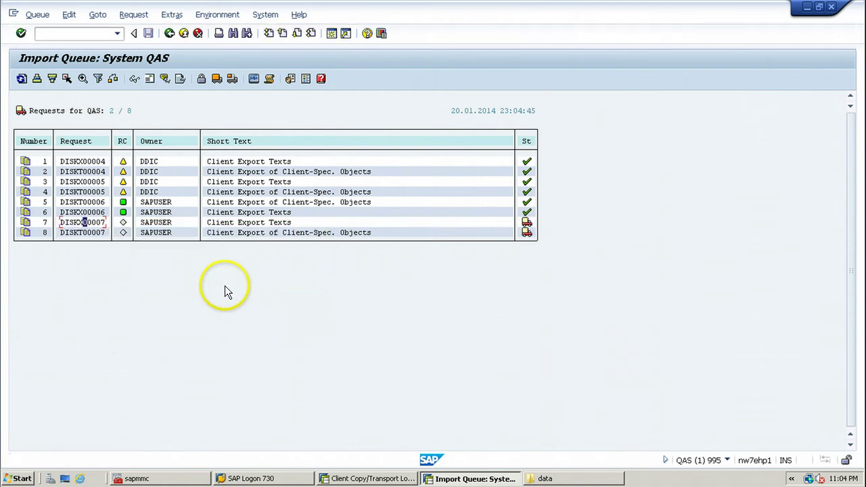
Refresh the QAS import queue, then open its import monitor and keep refreshing to follow the running import
{"action": "left_click", "coordinate": [21, 79]}
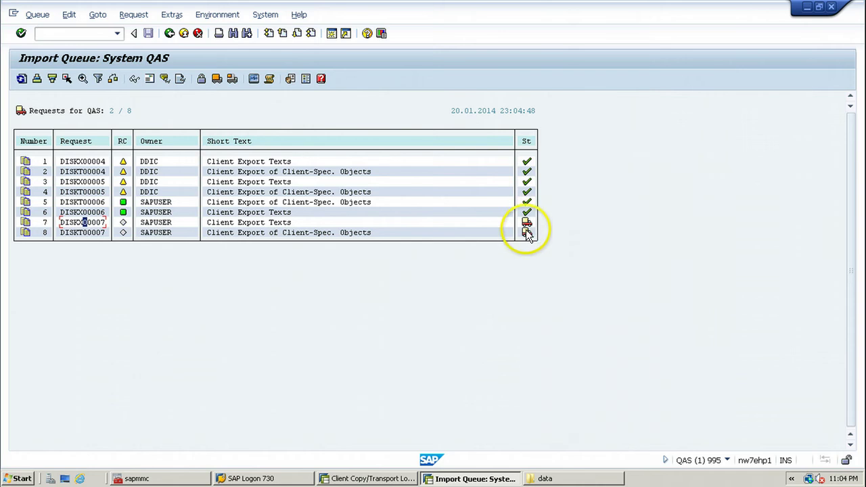
{"action": "left_click", "coordinate": [254, 79]}
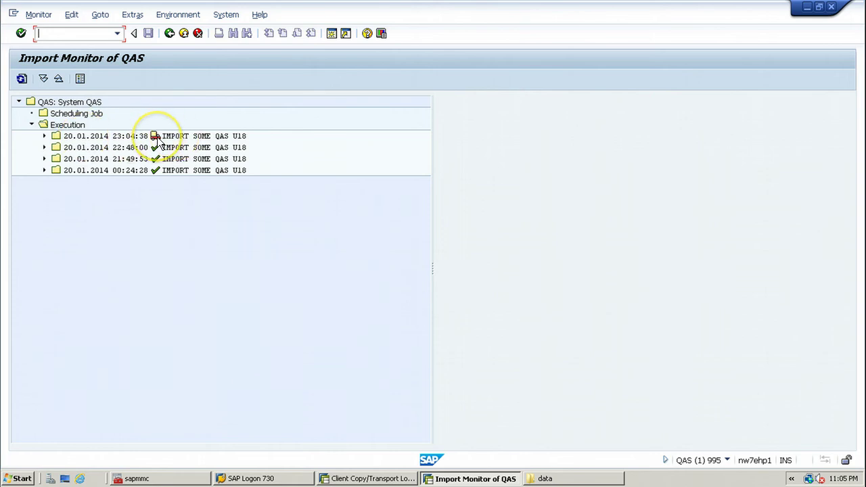
{"action": "left_click", "coordinate": [21, 79]}
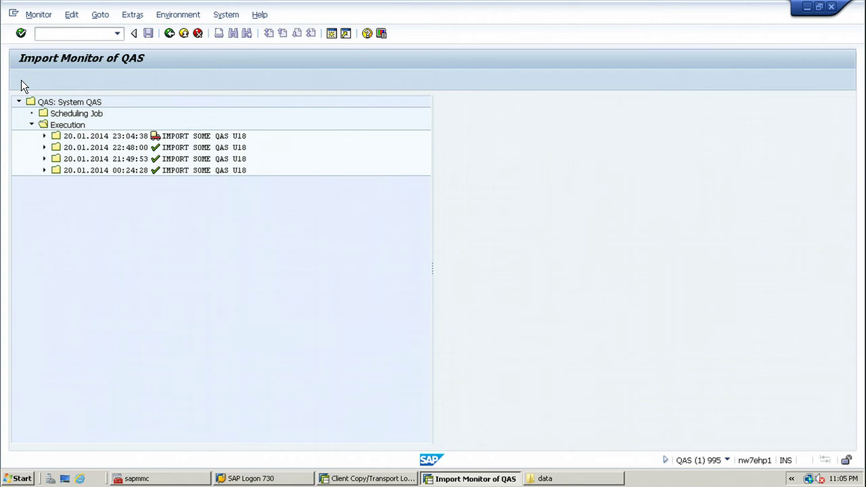
{"action": "left_click", "coordinate": [22, 79]}
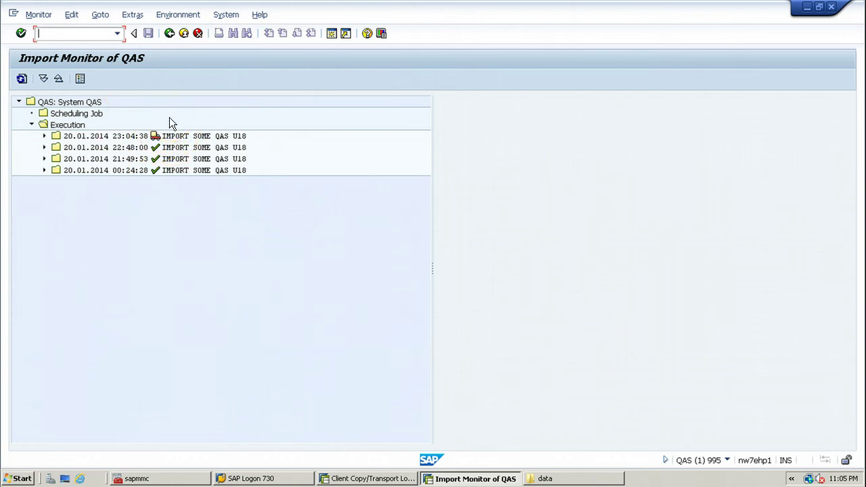
{"action": "left_click", "coordinate": [22, 80]}
{"action": "left_click", "coordinate": [22, 79]}
{"action": "left_click", "coordinate": [22, 80]}
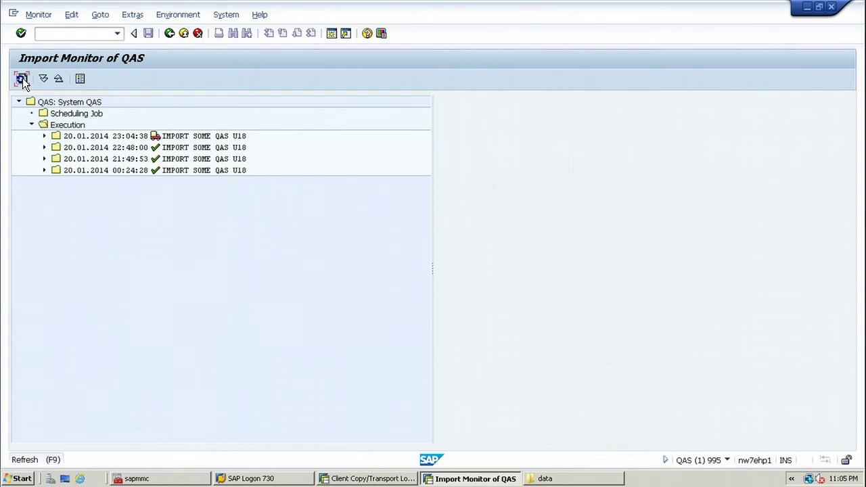
{"action": "left_click", "coordinate": [22, 80]}
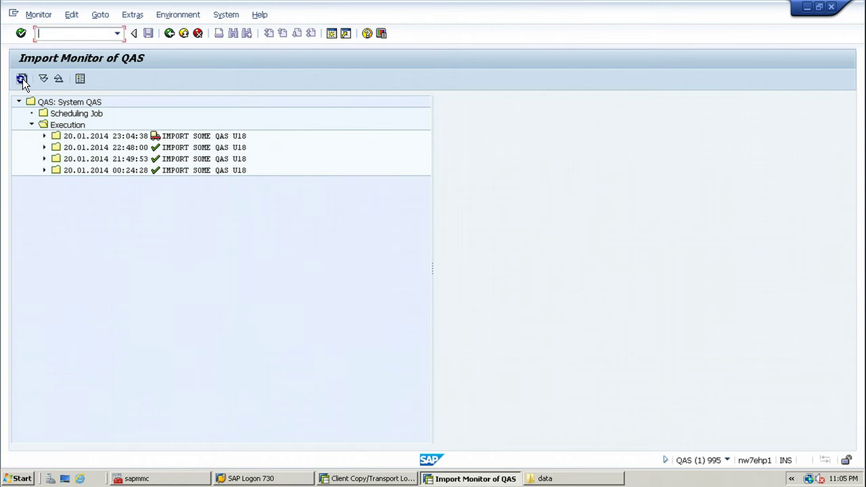
{"action": "left_click", "coordinate": [22, 80]}
{"action": "left_click", "coordinate": [22, 79]}
Expand the 20.01.2014 23:04:38 import execution and refresh the monitor to check its return code and current action
{"action": "left_click", "coordinate": [54, 133]}
{"action": "left_click", "coordinate": [44, 137]}
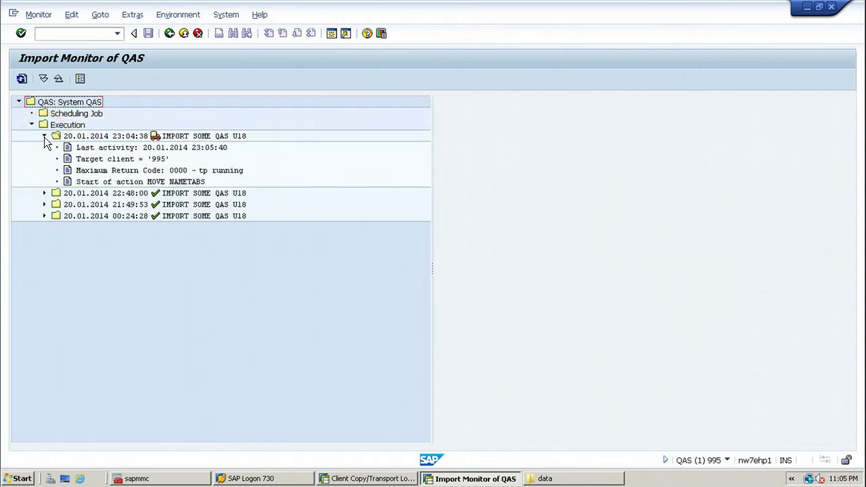
{"action": "left_click", "coordinate": [23, 79]}
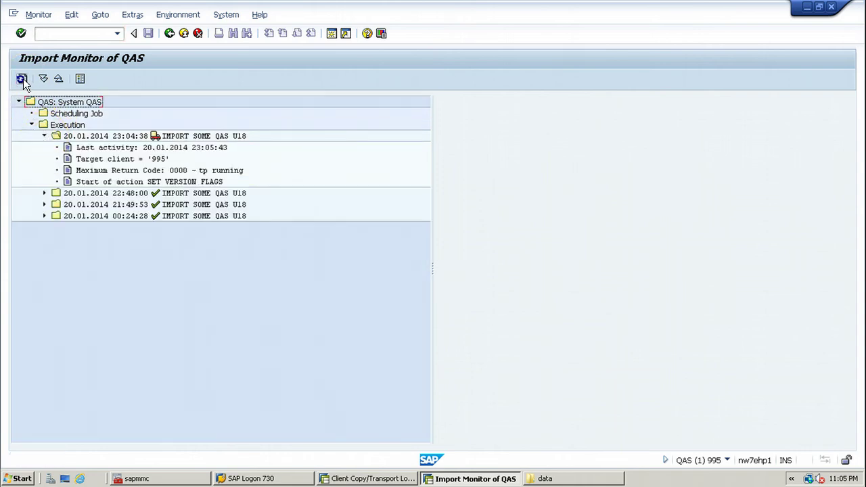
{"action": "left_click", "coordinate": [23, 79]}
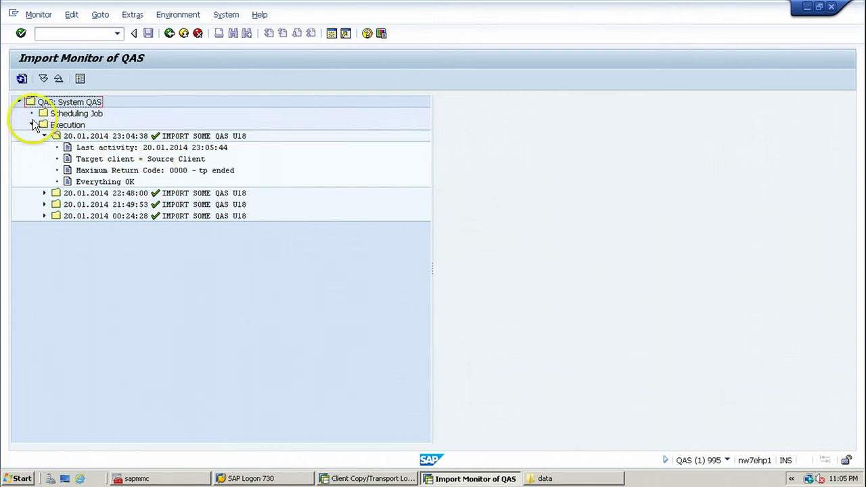
Leave the import monitor and open User Company Address Maintenance with transaction sucomp
{"action": "left_click", "coordinate": [117, 33]}
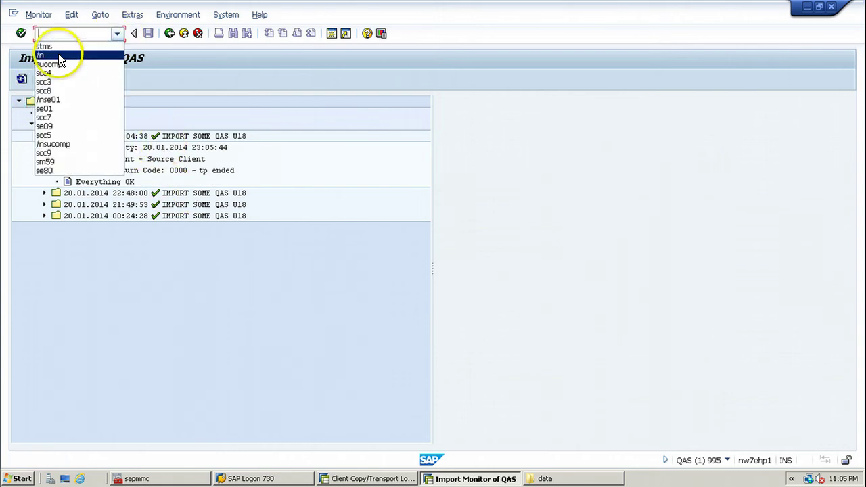
{"action": "left_click", "coordinate": [46, 35]}
{"action": "left_click", "coordinate": [21, 33]}
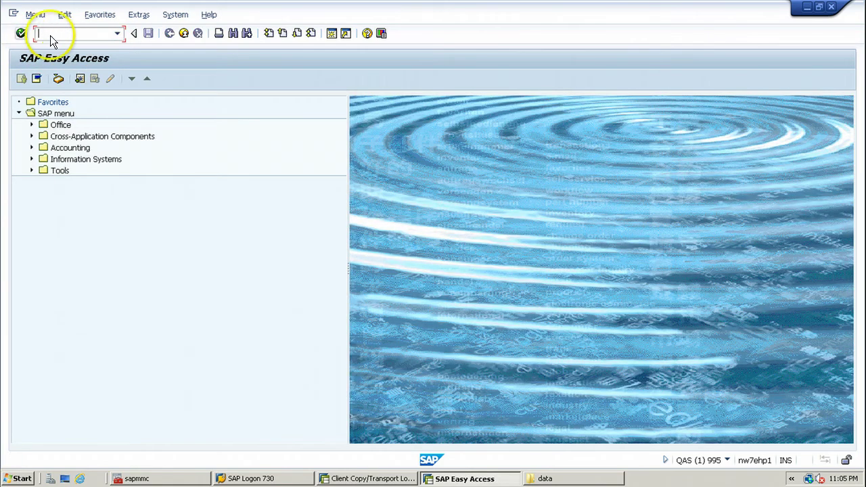
{"action": "type", "text": "s"}
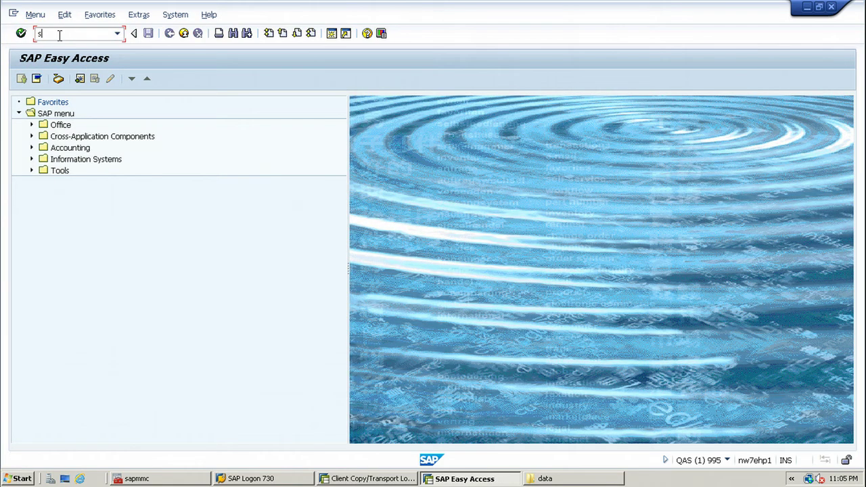
{"action": "type", "text": "ucomp"}
{"action": "key", "text": "Return"}
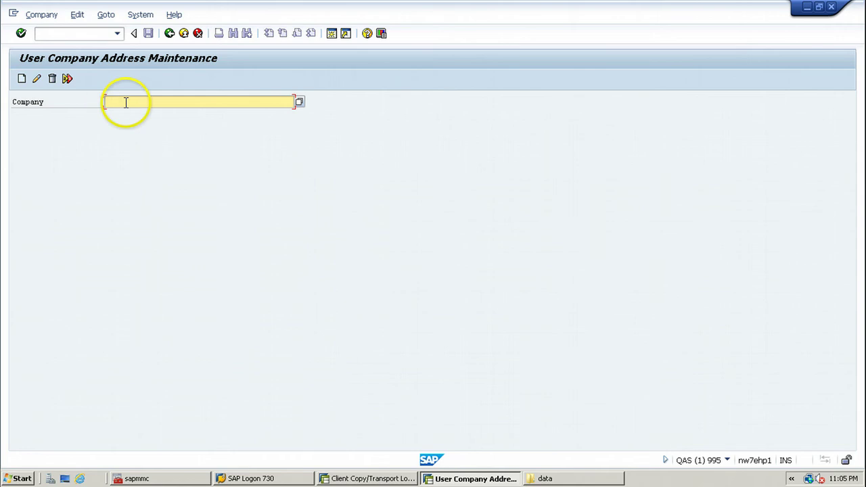
Try to create a company address under the name Punarvasi Technologies
{"action": "type", "text": "Pu"}
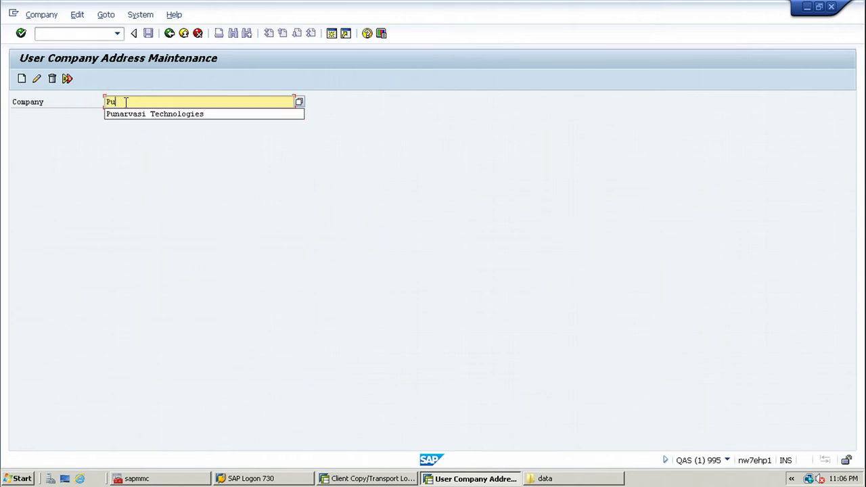
{"action": "left_click", "coordinate": [127, 116]}
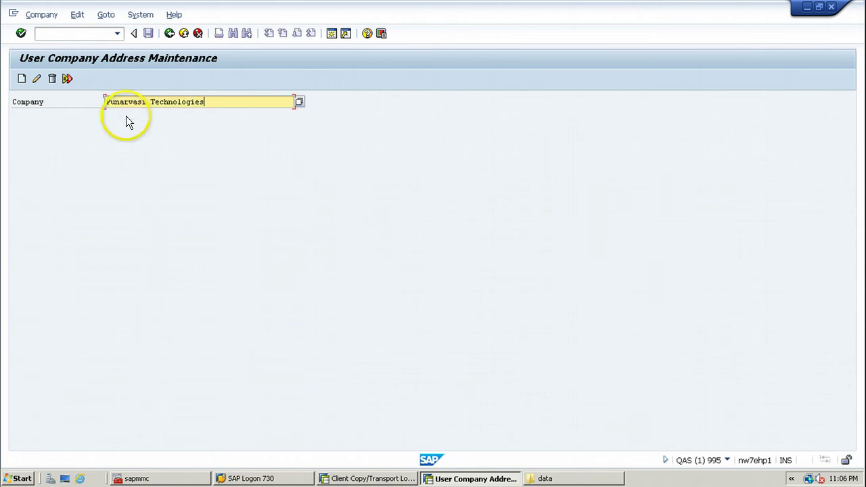
{"action": "left_click", "coordinate": [21, 80]}
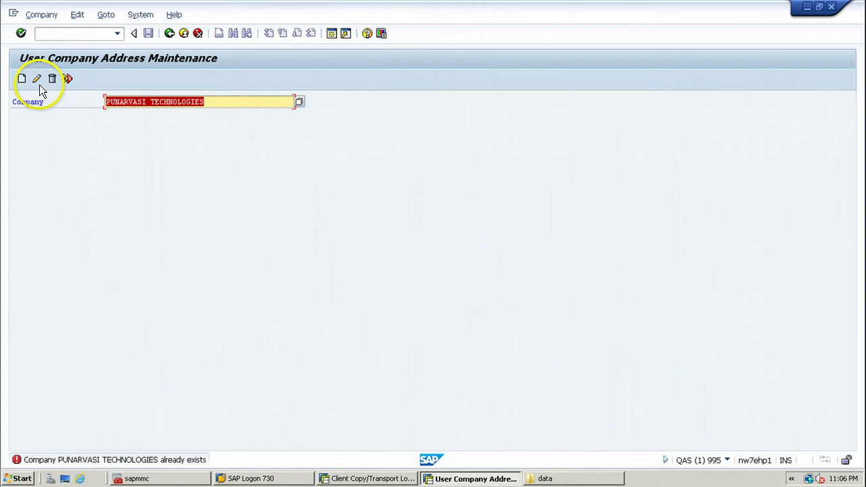
Extend the company name to PUNARVASI TECHNOLOGIES PVT LTD, start its new address record and look up the available titles
{"action": "left_click", "coordinate": [222, 101]}
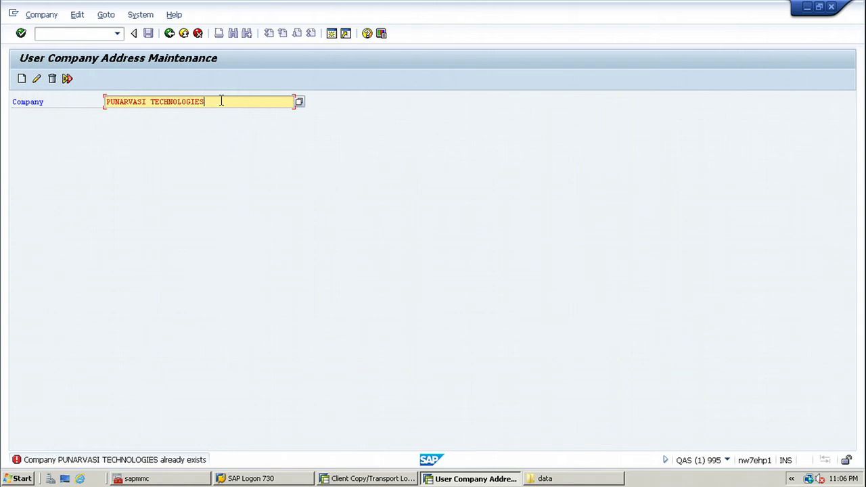
{"action": "type", "text": "PVT LTD"}
{"action": "left_click", "coordinate": [67, 81]}
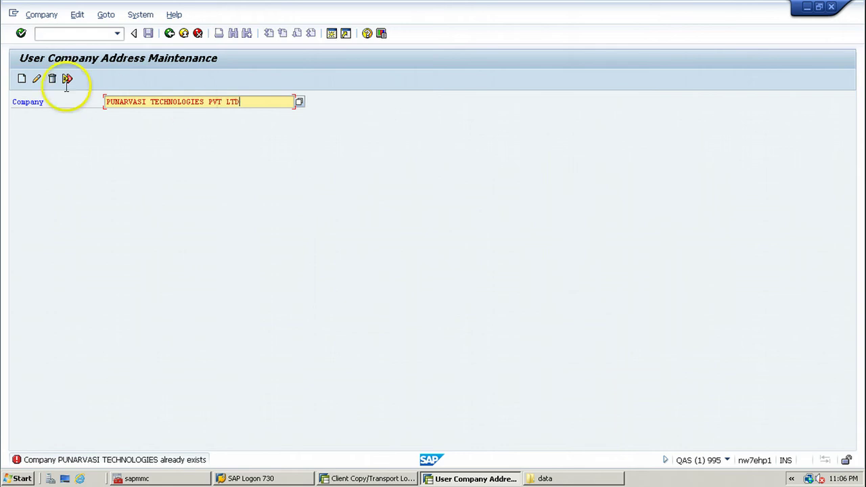
{"action": "left_click", "coordinate": [22, 79]}
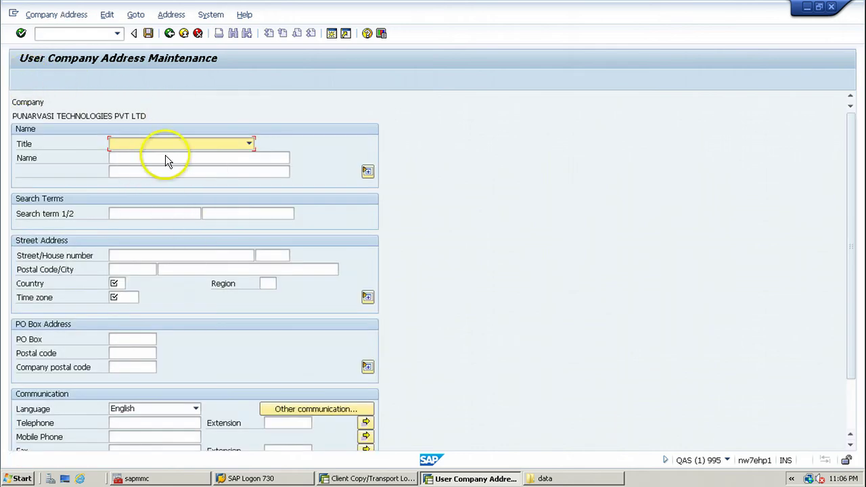
{"action": "left_click", "coordinate": [250, 144]}
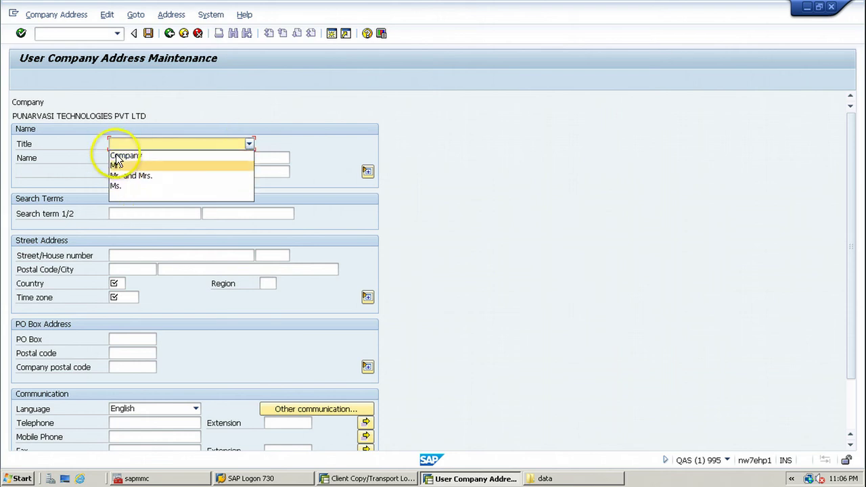
{"action": "left_click", "coordinate": [473, 227]}
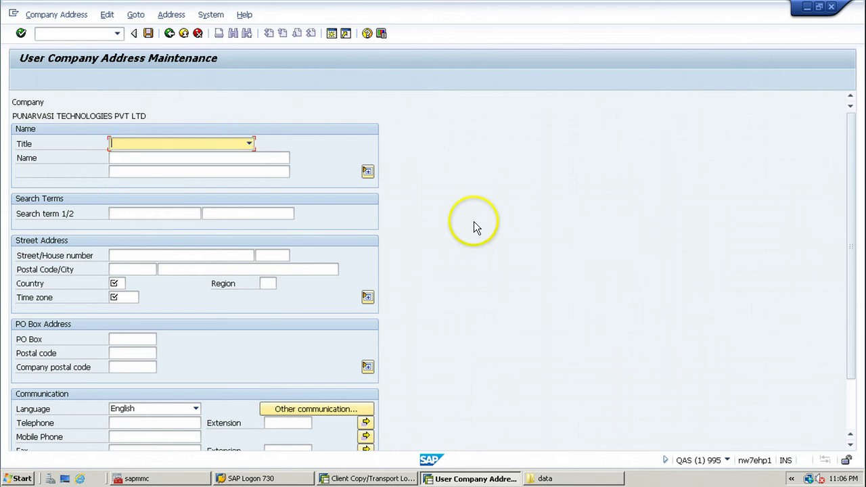
Look up the available titles, country keys and address time zones for the new company address
{"action": "left_click", "coordinate": [251, 144]}
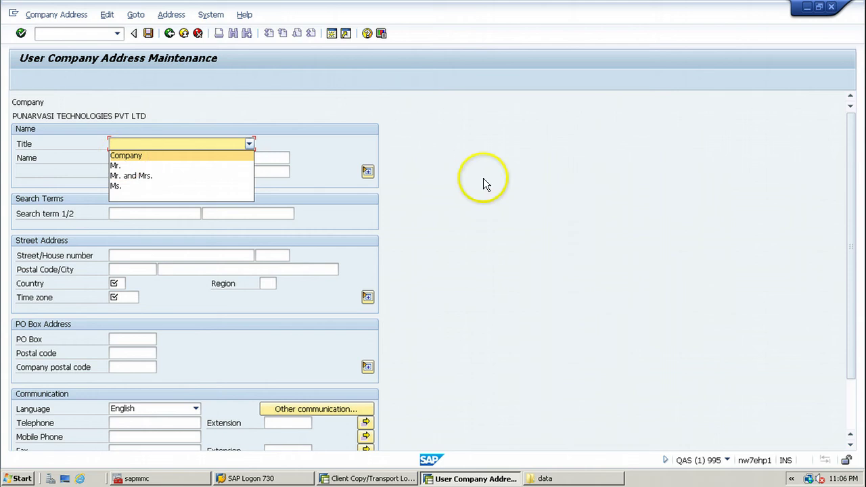
{"action": "key", "text": "Escape"}
{"action": "left_click", "coordinate": [121, 283]}
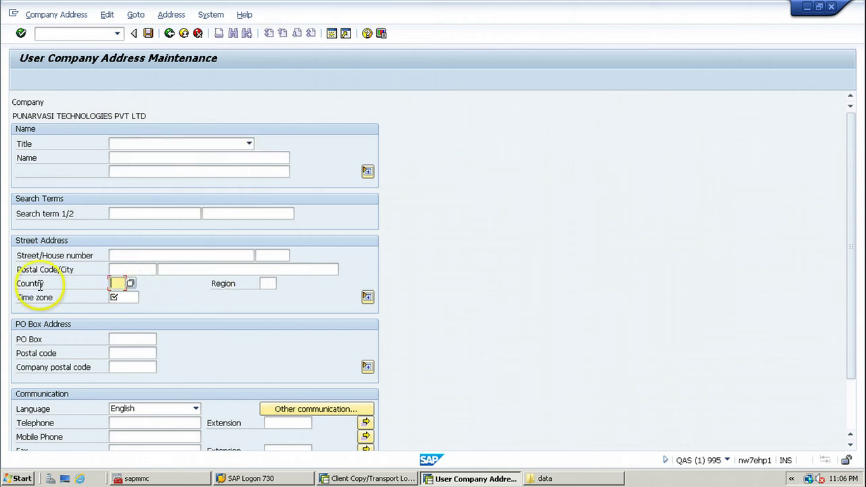
{"action": "key", "text": "F4"}
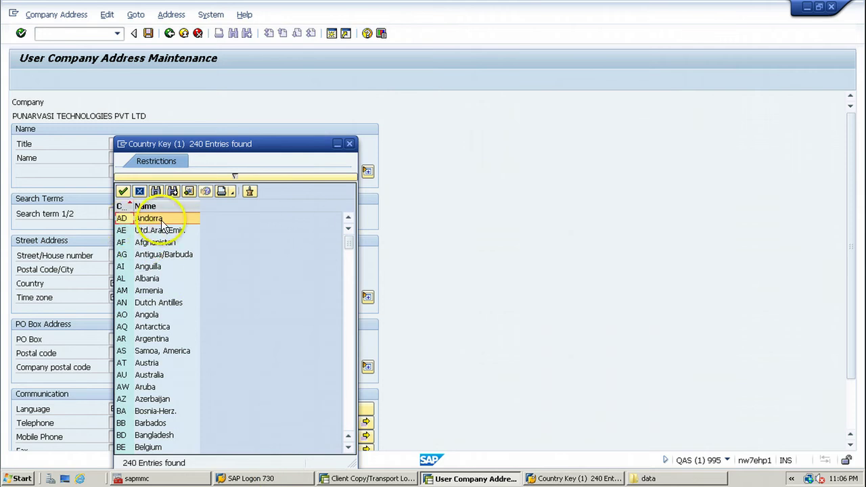
{"action": "left_click", "coordinate": [347, 142]}
{"action": "left_click", "coordinate": [138, 298]}
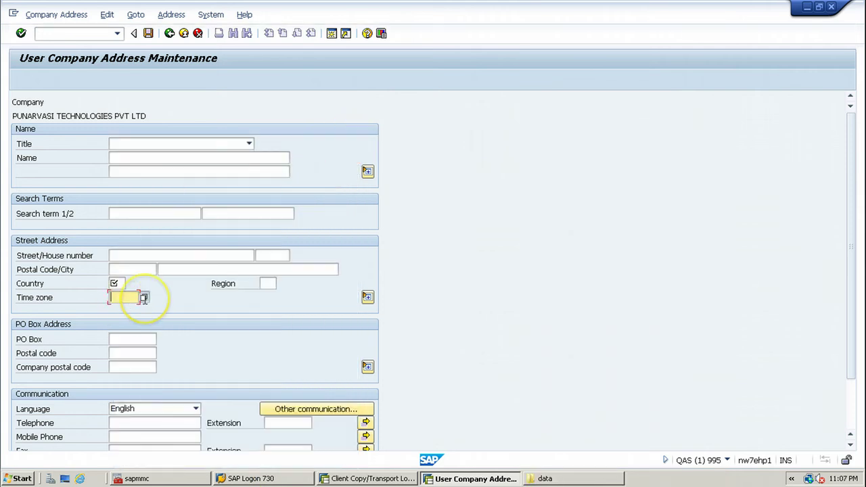
{"action": "left_click", "coordinate": [144, 297]}
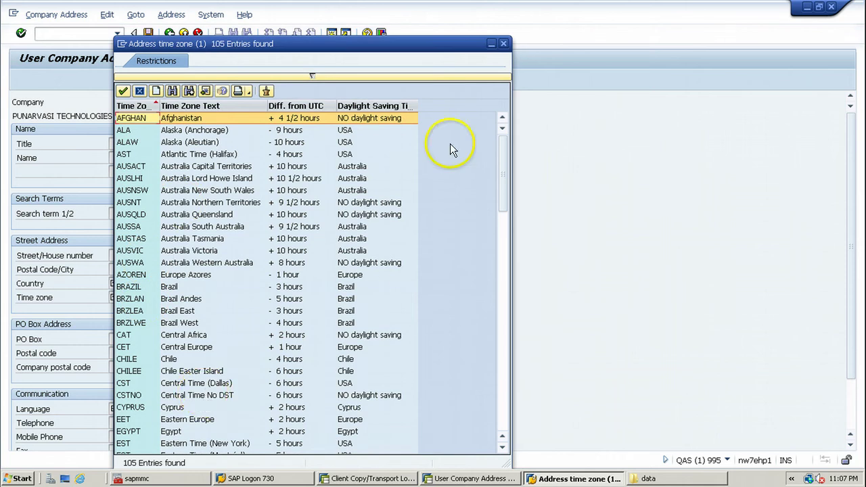
{"action": "left_click", "coordinate": [503, 45]}
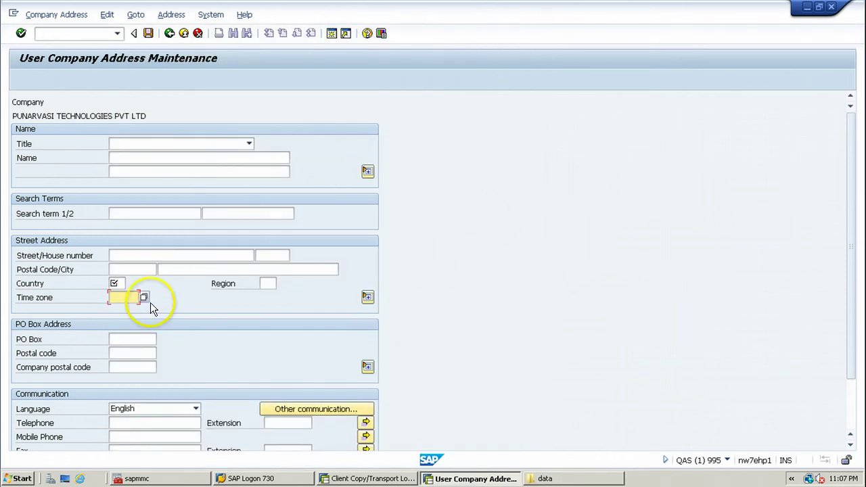
Leave the company address record without saving and open User Maintenance with transaction su01
{"action": "left_click", "coordinate": [67, 33]}
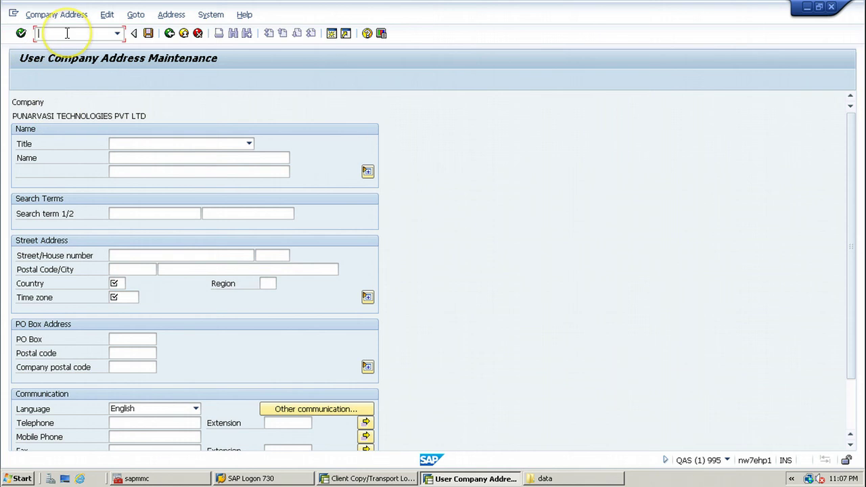
{"action": "type", "text": "/n"}
{"action": "key", "text": "Return"}
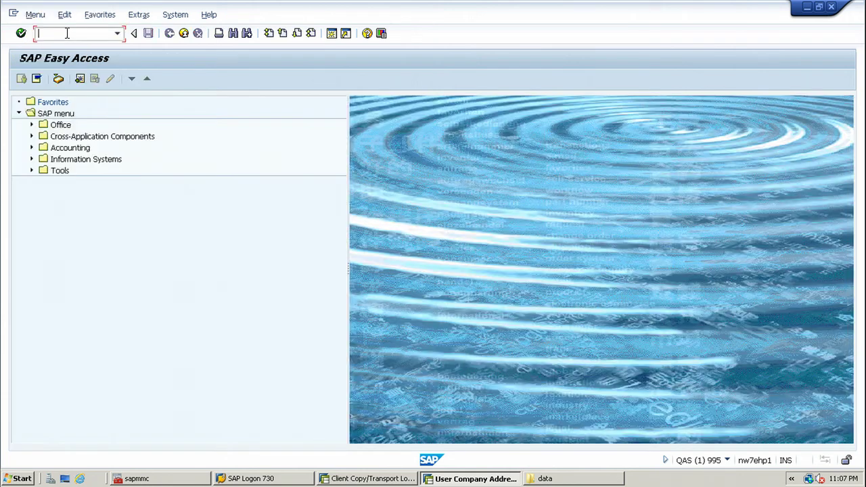
{"action": "left_click", "coordinate": [180, 16]}
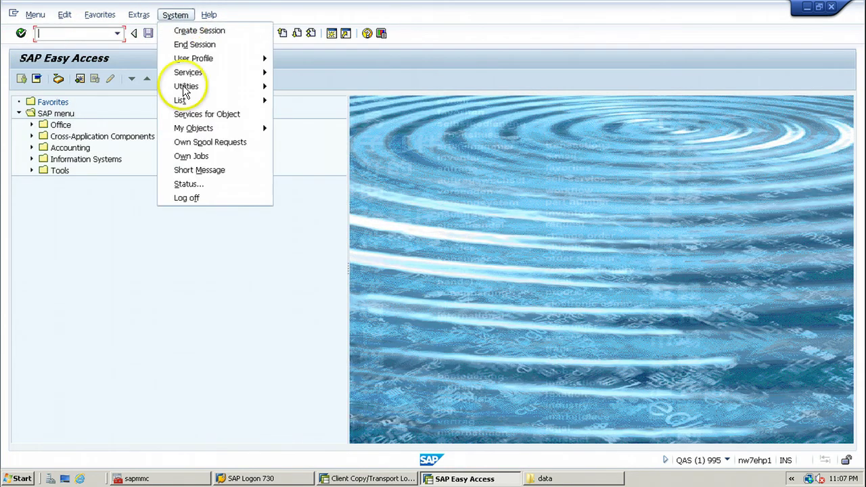
{"action": "left_click", "coordinate": [140, 201]}
{"action": "left_click", "coordinate": [62, 35]}
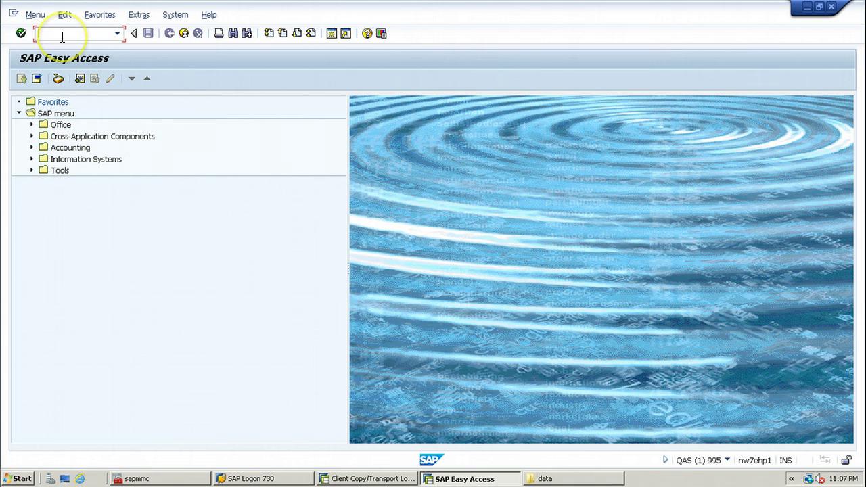
{"action": "type", "text": "su01"}
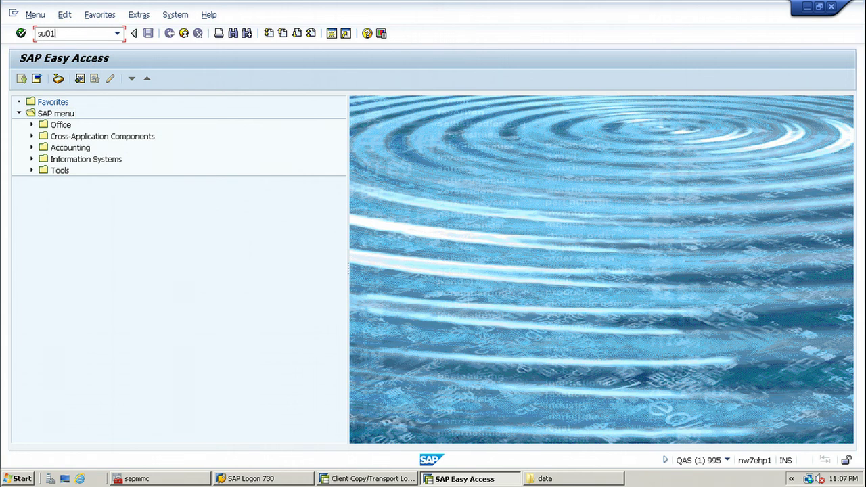
{"action": "key", "text": "Return"}
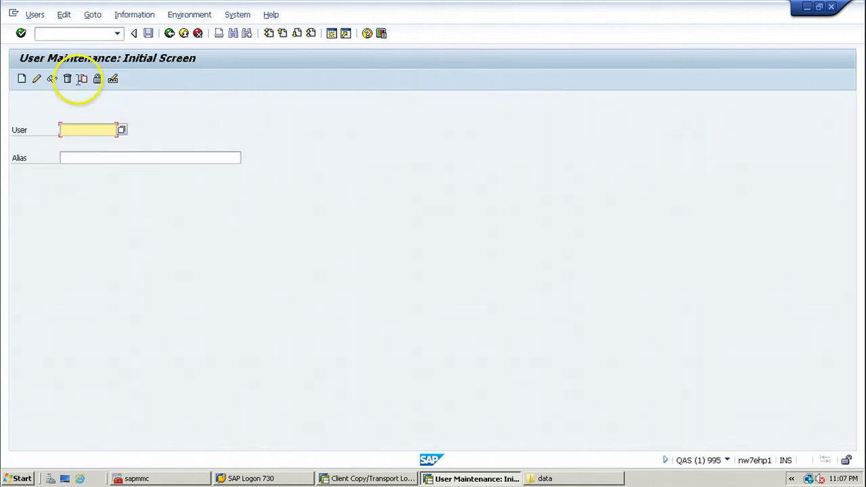
Look up the users existing in client 995 by address data, without any search restrictions
{"action": "left_click", "coordinate": [123, 131]}
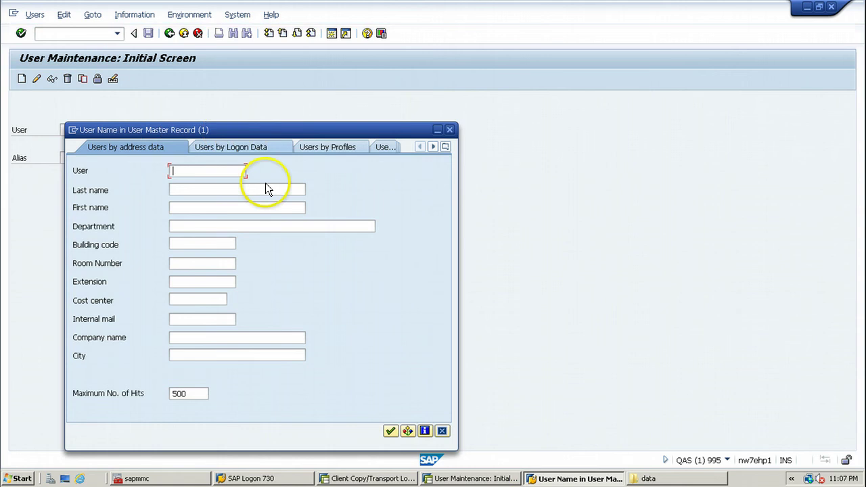
{"action": "left_click", "coordinate": [390, 430]}
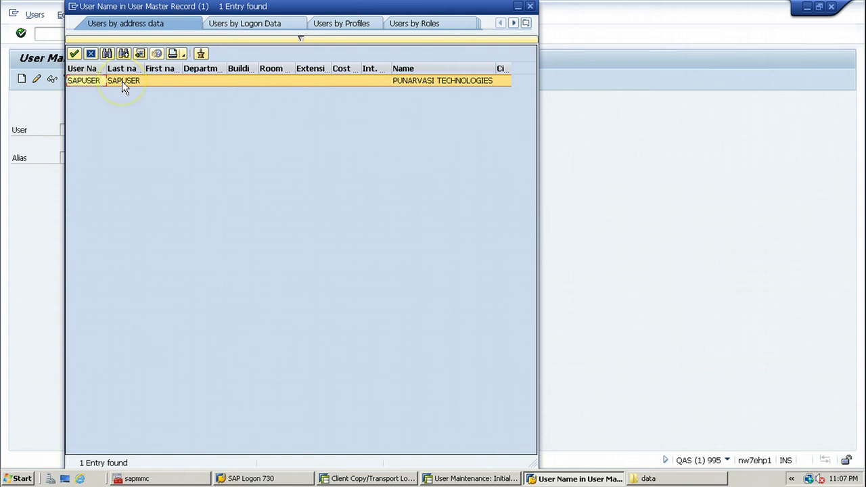
{"action": "left_click", "coordinate": [529, 6]}
Log off from the current QAS session in client 995 and accept losing unsaved data
{"action": "left_click", "coordinate": [234, 15]}
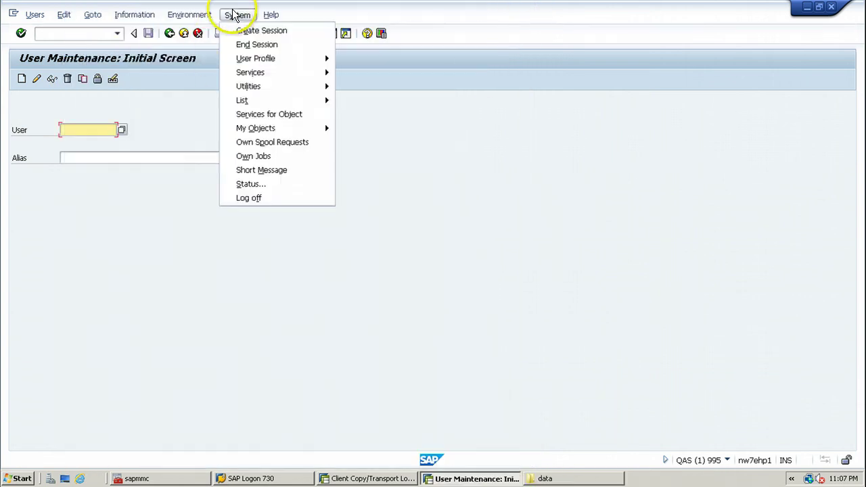
{"action": "left_click", "coordinate": [240, 197]}
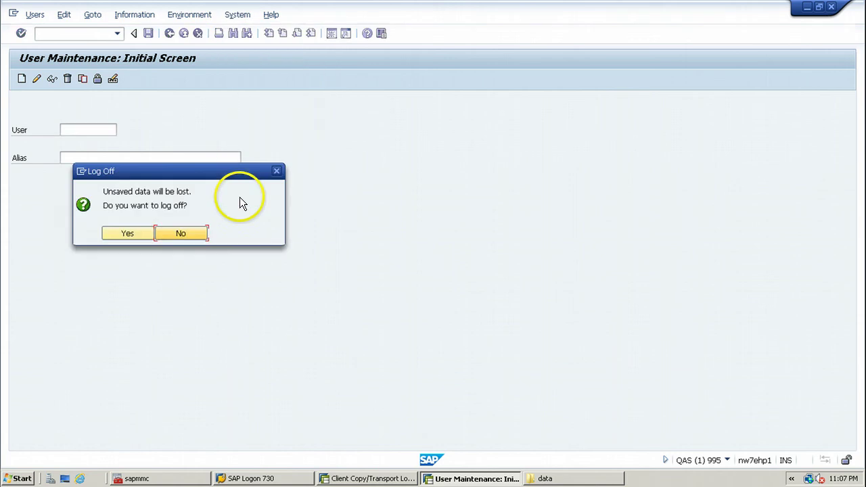
{"action": "left_click", "coordinate": [132, 233]}
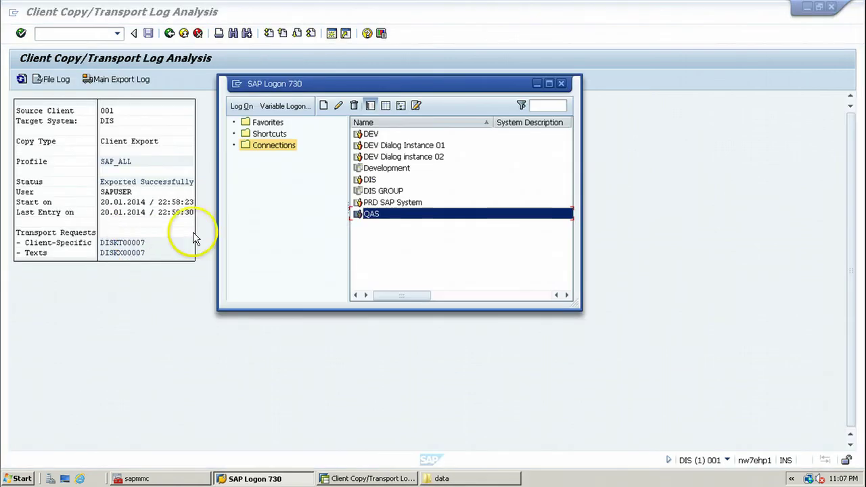
Log on to the QAS system in client 995 as sapuser, entering the account password
{"action": "double_click", "coordinate": [369, 215]}
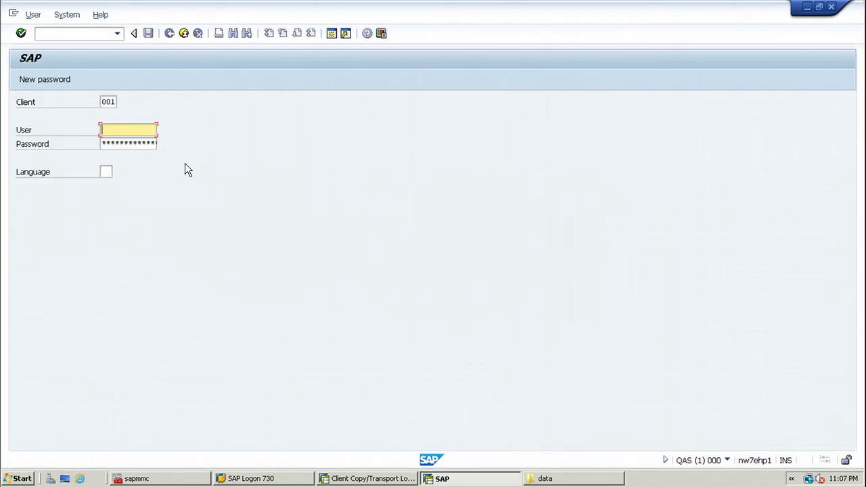
{"action": "key", "text": "shift+Tab"}
{"action": "type", "text": "995"}
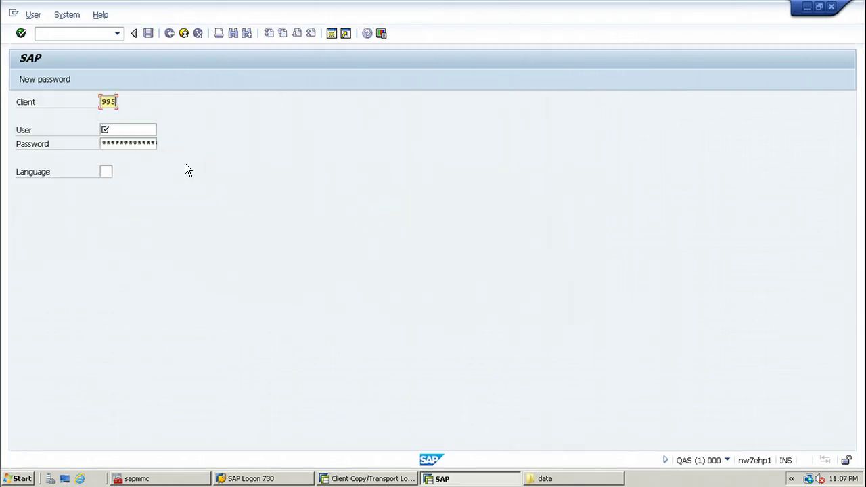
{"action": "key", "text": "Tab"}
{"action": "type", "text": "sapuser"}
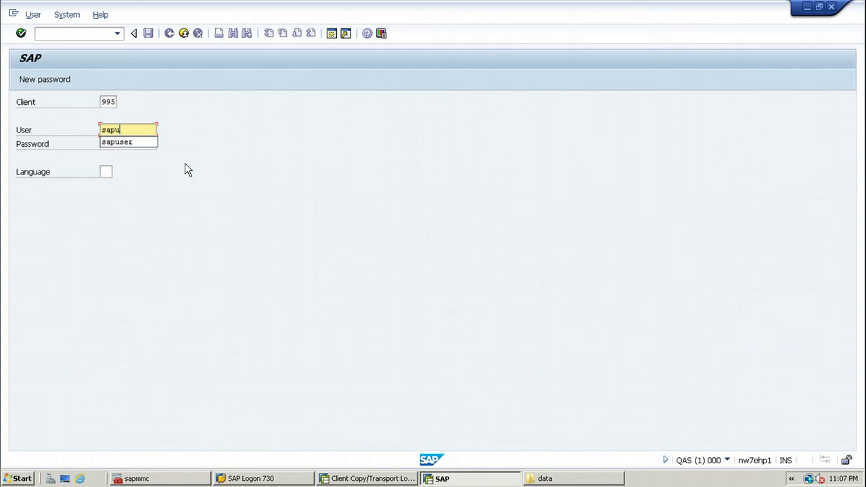
{"action": "key", "text": "Tab"}
{"action": "key", "text": "ctrl+v"}
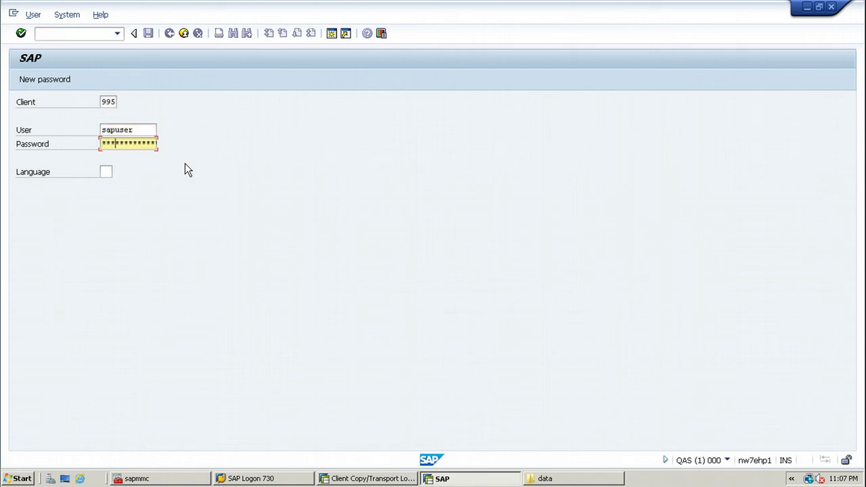
{"action": "key", "text": "Return"}
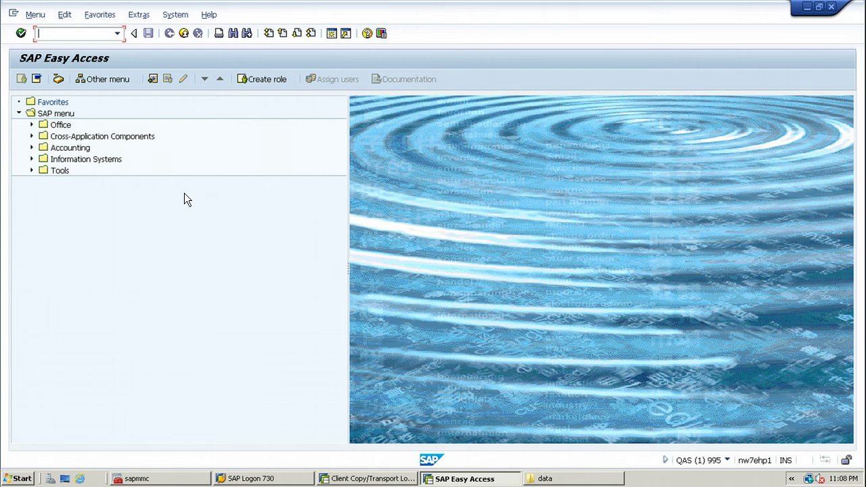
Schedule the client import post-processing of request DISKT00007 with transaction scc7 as an immediate background job
{"action": "type", "text": "scc7"}
{"action": "key", "text": "Return"}
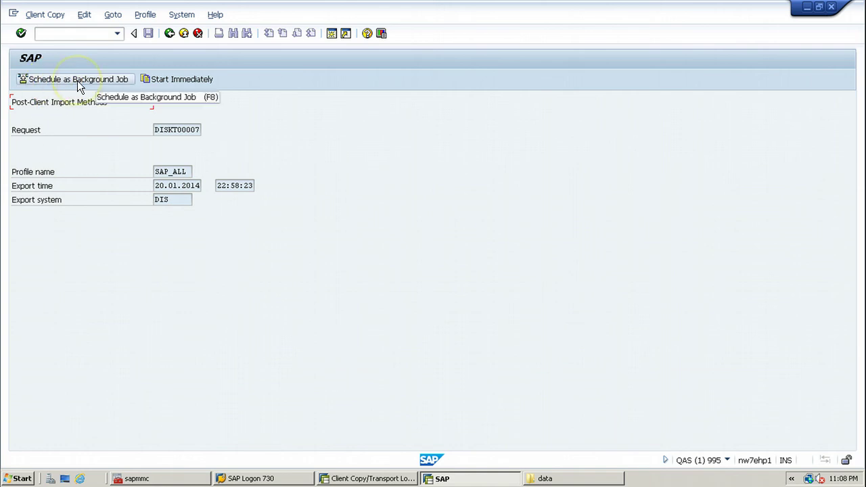
{"action": "left_click", "coordinate": [77, 81]}
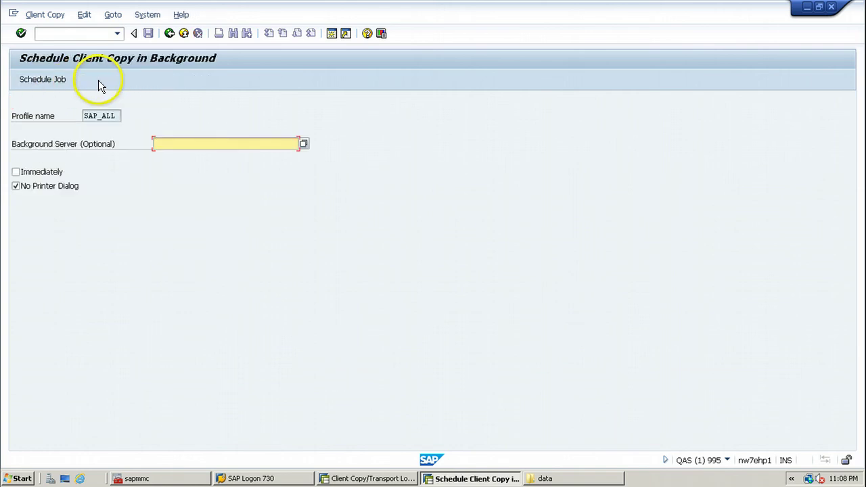
{"action": "left_click", "coordinate": [16, 172]}
{"action": "left_click", "coordinate": [43, 80]}
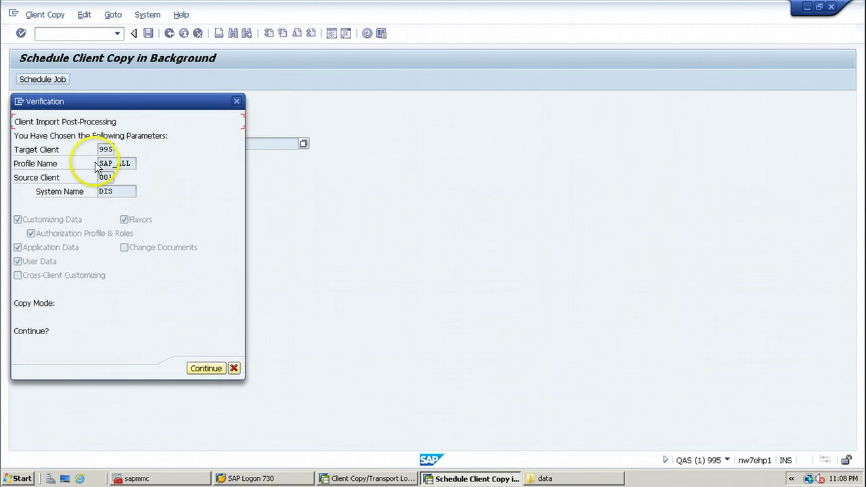
{"action": "left_click", "coordinate": [205, 368]}
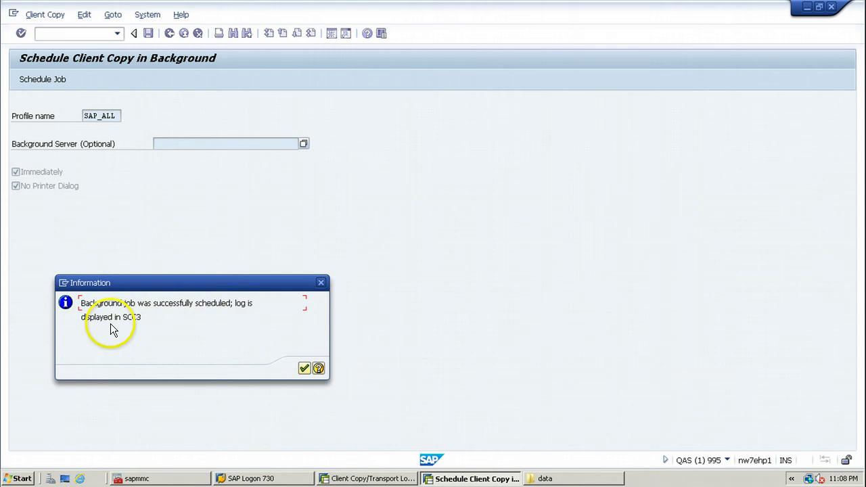
{"action": "left_click", "coordinate": [305, 369]}
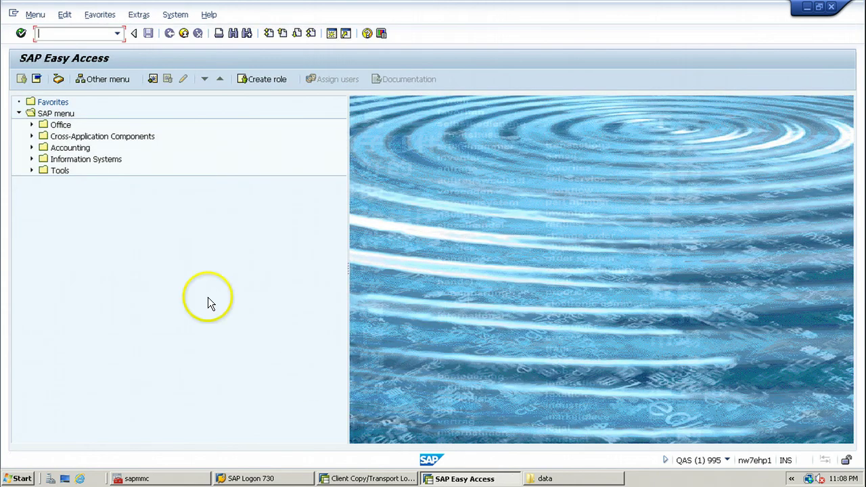
Open the client 995 import log with transaction scc3, refresh it to check its status, and minimize the remote desktop session
{"action": "type", "text": "sc"}
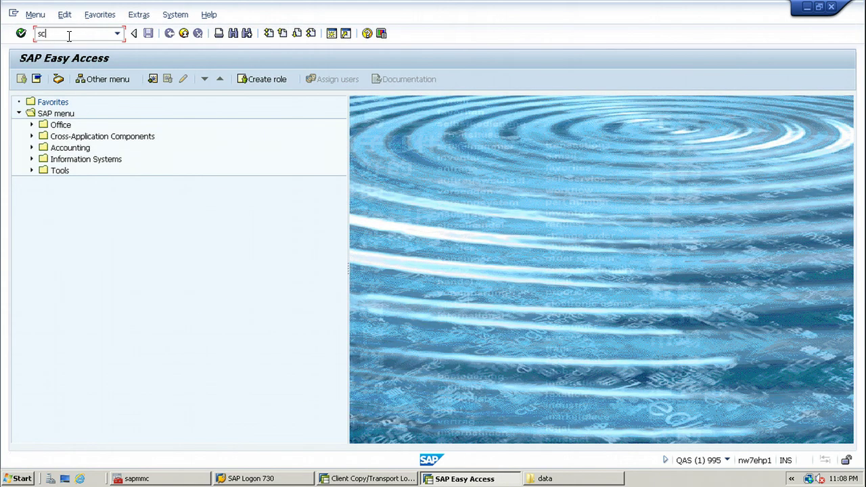
{"action": "type", "text": "c3"}
{"action": "key", "text": "Return"}
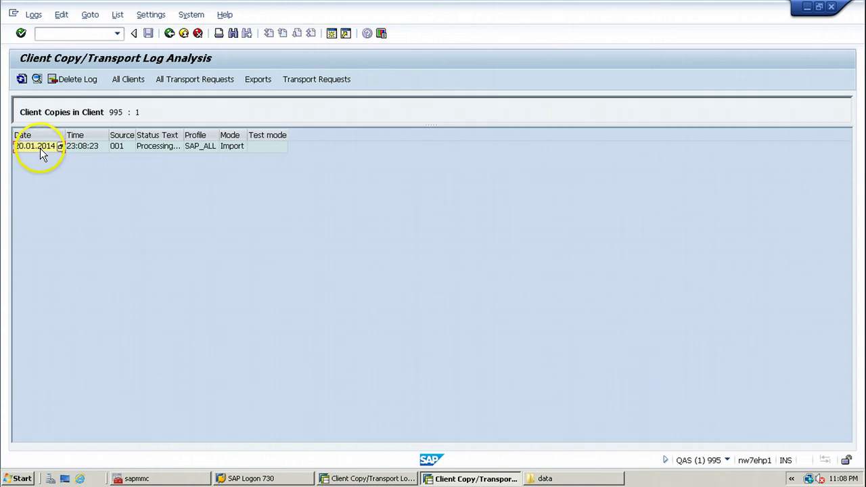
{"action": "double_click", "coordinate": [40, 148]}
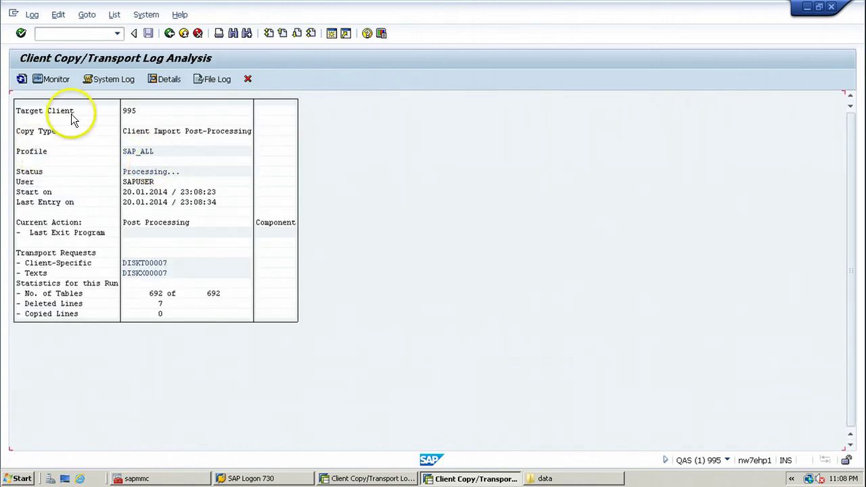
{"action": "left_click", "coordinate": [19, 79]}
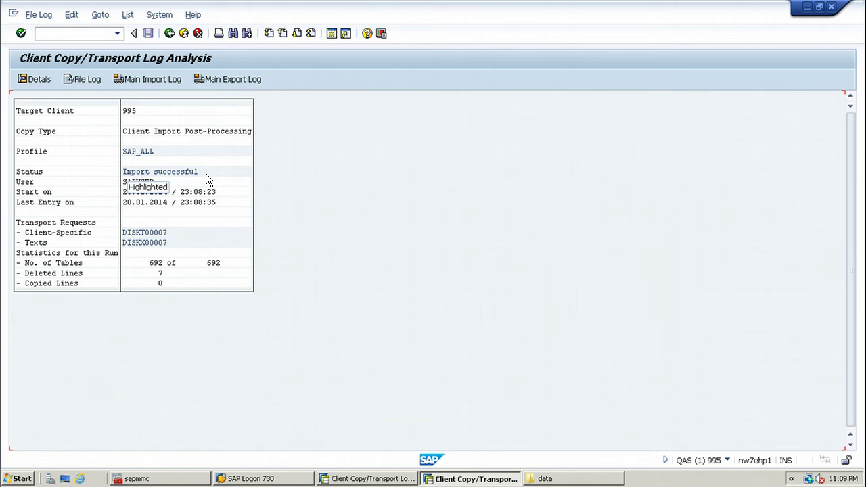
{"action": "left_click", "coordinate": [557, 187]}
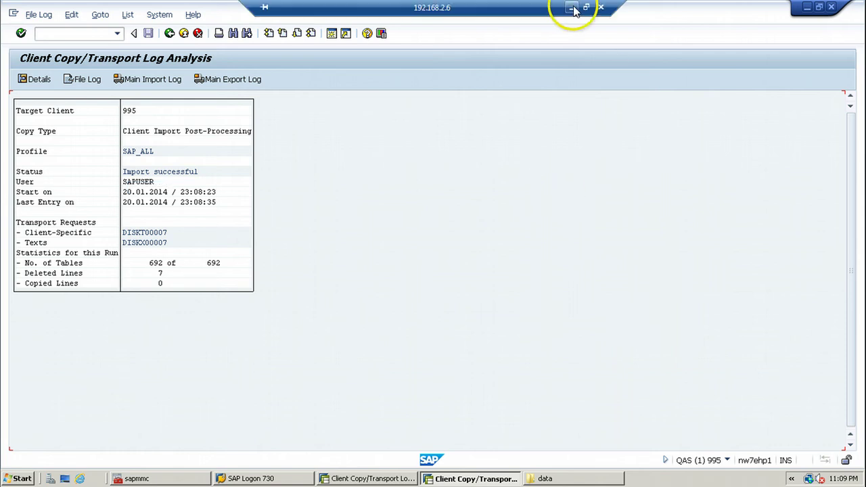
{"action": "left_click", "coordinate": [573, 9]}
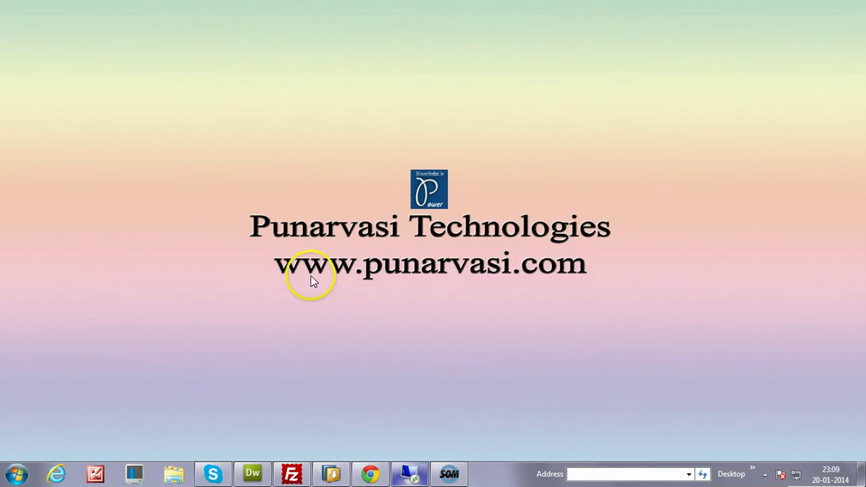